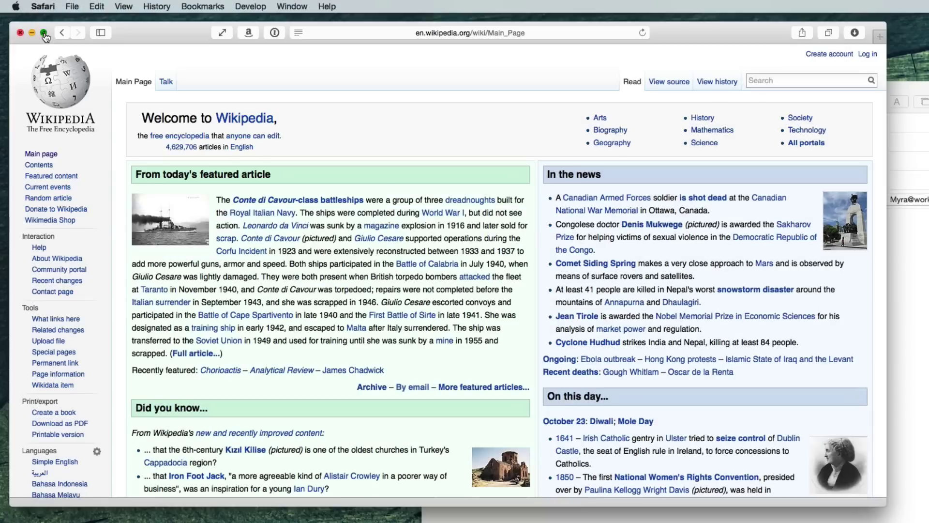
# Take the Wikipedia Safari window full screen and back, zoom it, then stretch it to full screen height
pyautogui.click(44, 33)
pyautogui.press('alt')
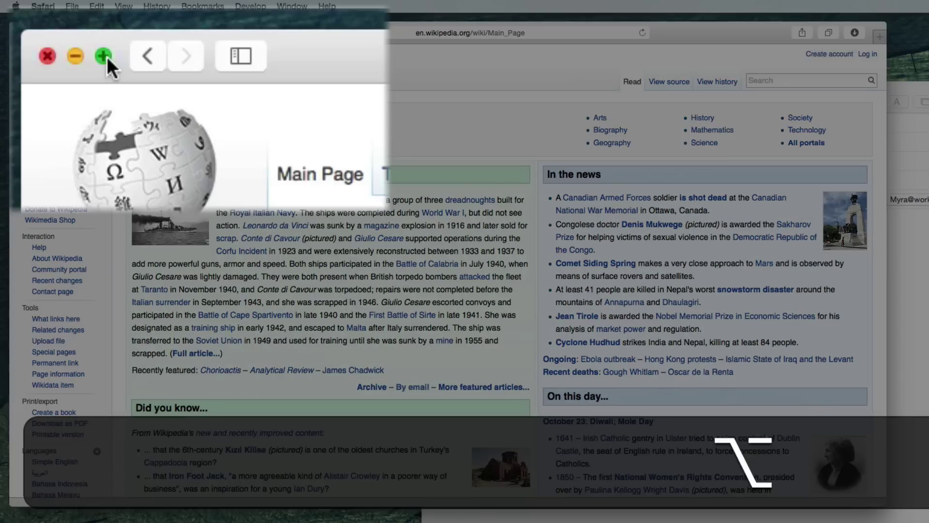
pyautogui.keyDown('alt'); pyautogui.click(43, 31); pyautogui.keyUp('alt')
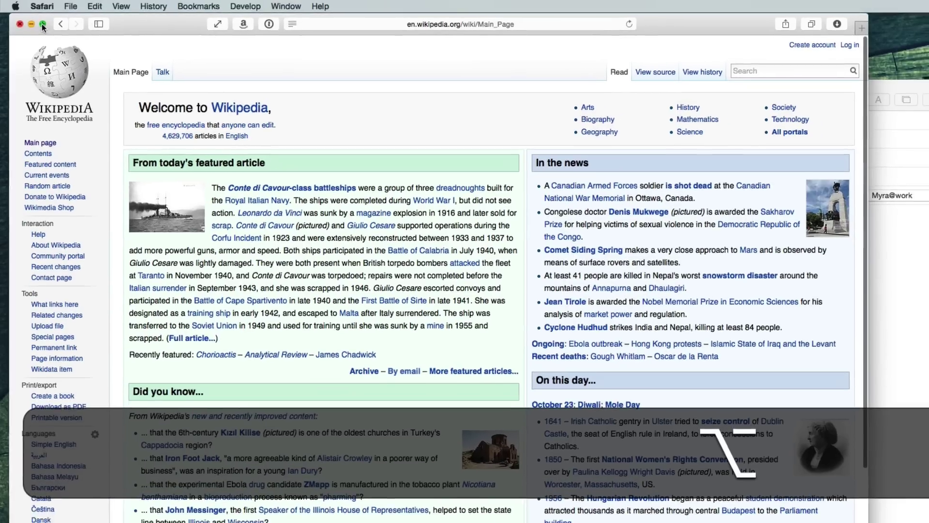
pyautogui.keyDown('alt'); pyautogui.click(42, 24); pyautogui.keyUp('alt')
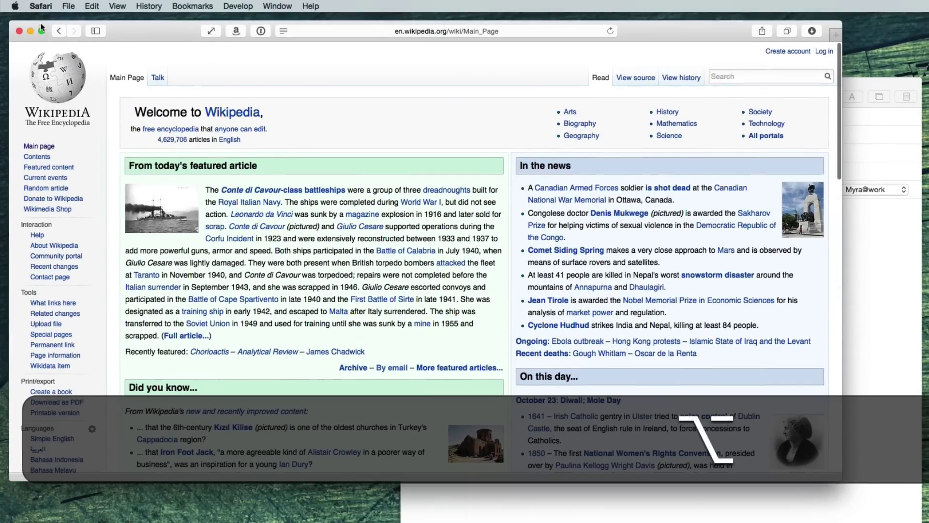
pyautogui.doubleClick(178, 30)
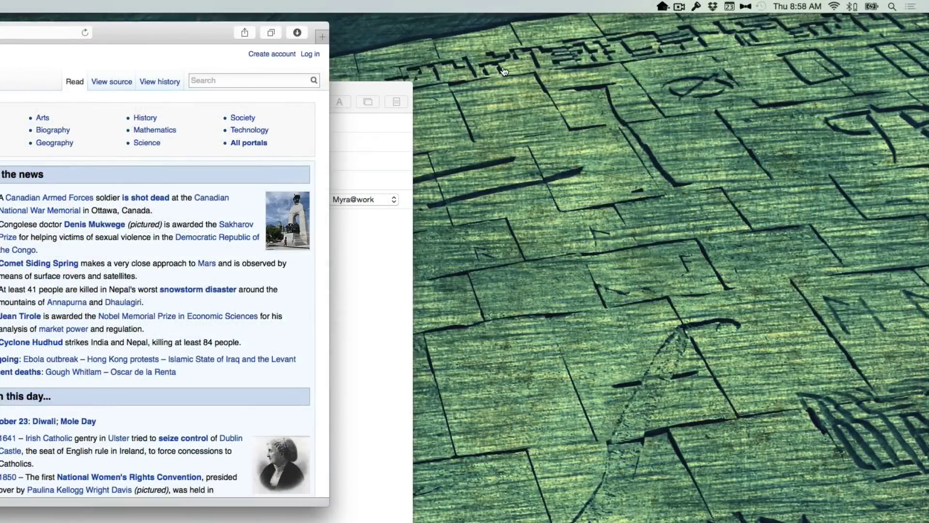
# Join the iPhone's Personal Hotspot network from the Wi-Fi menu-bar list
pyautogui.click(834, 5)
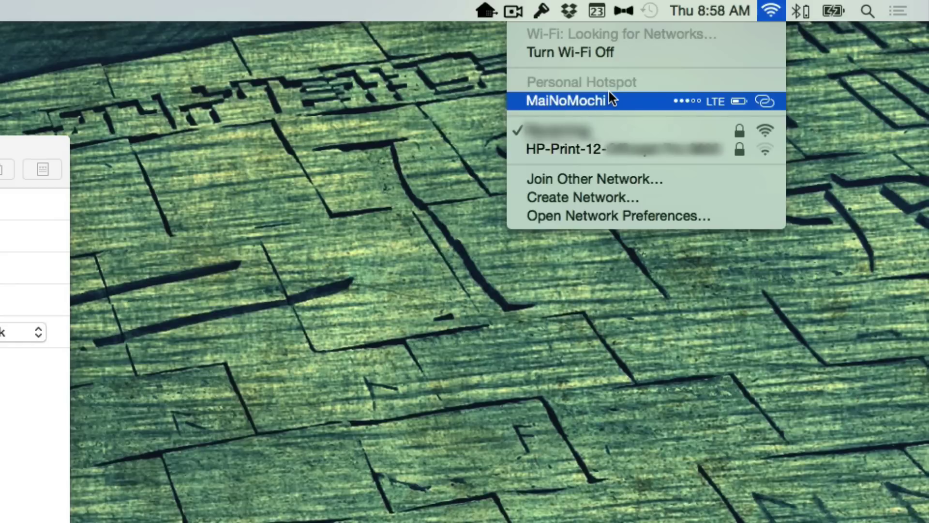
pyautogui.click(612, 99)
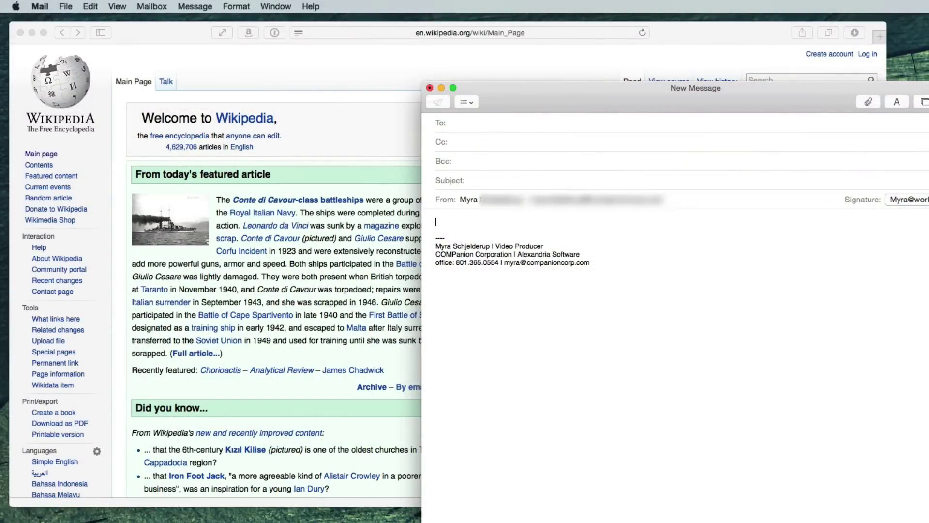
# Drop the cartoon cover image into the message body and start Markup on it
pyautogui.moveTo(643, 232); pyautogui.dragTo(476, 222)
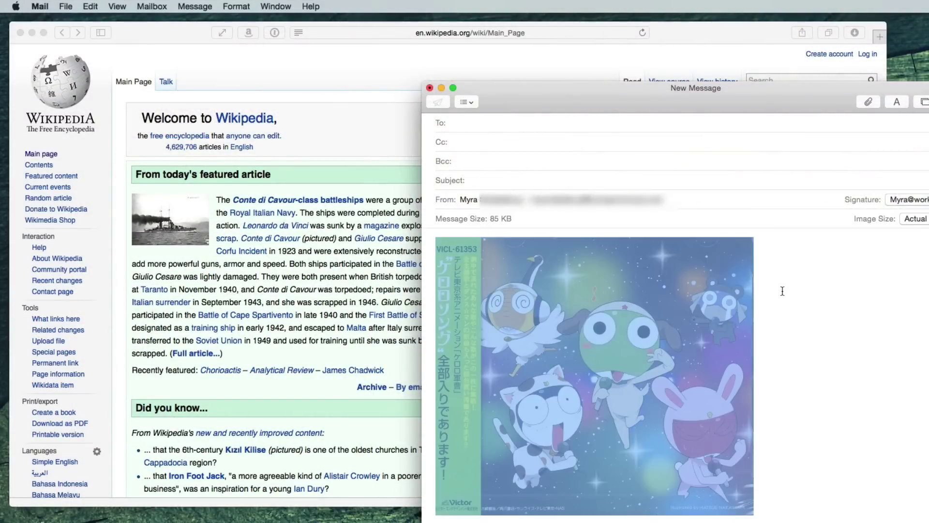
pyautogui.moveTo(743, 258)
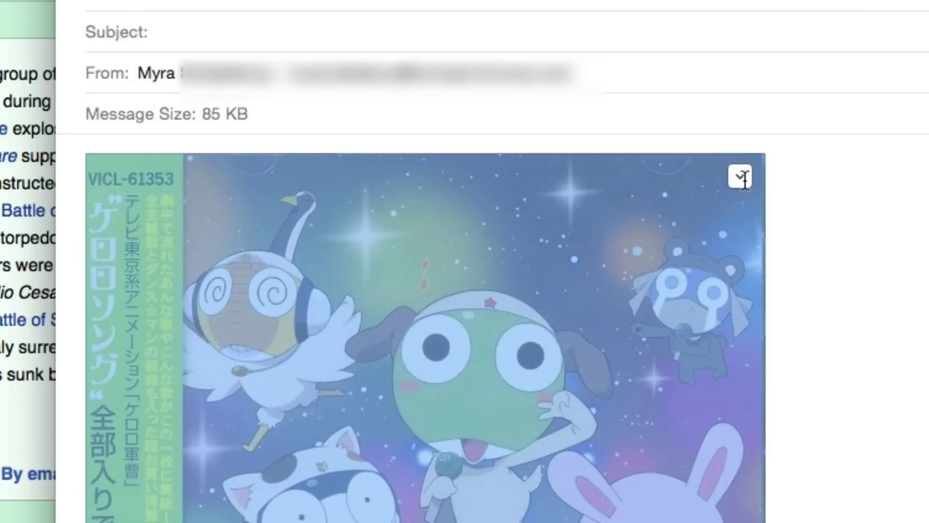
pyautogui.click(742, 178)
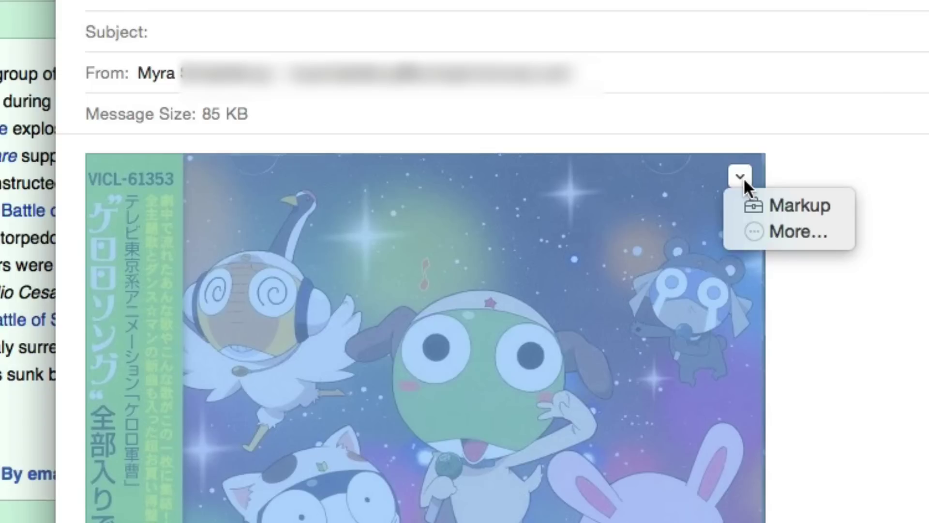
pyautogui.click(794, 204)
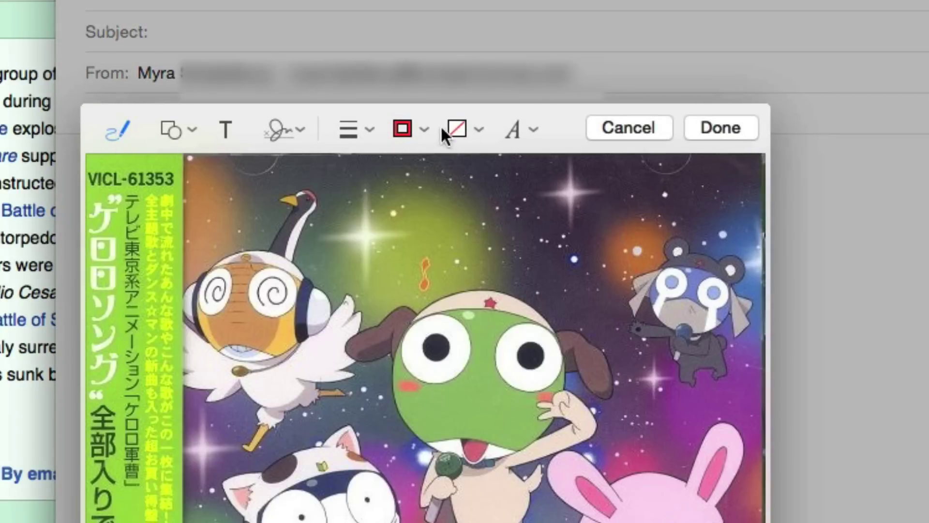
# Draw a dark blue ellipse around the frog's head
pyautogui.click(411, 127)
pyautogui.click(361, 216)
pyautogui.moveTo(500, 264)
pyautogui.mouseDown()
pyautogui.moveTo(344, 290)
pyautogui.moveTo(659, 384)
pyautogui.moveTo(584, 292)
pyautogui.mouseUp()
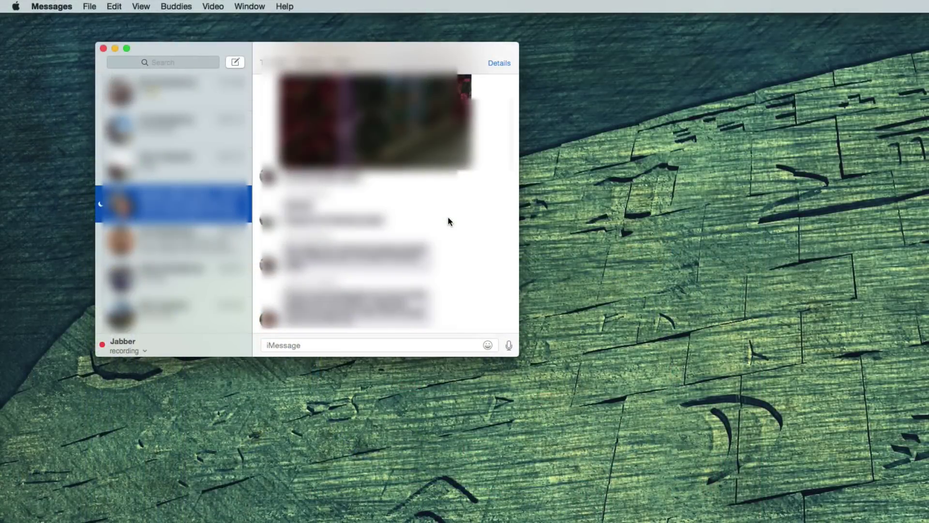
# Show the group conversation's Details and select its name 'Hi' for editing
pyautogui.click(493, 62)
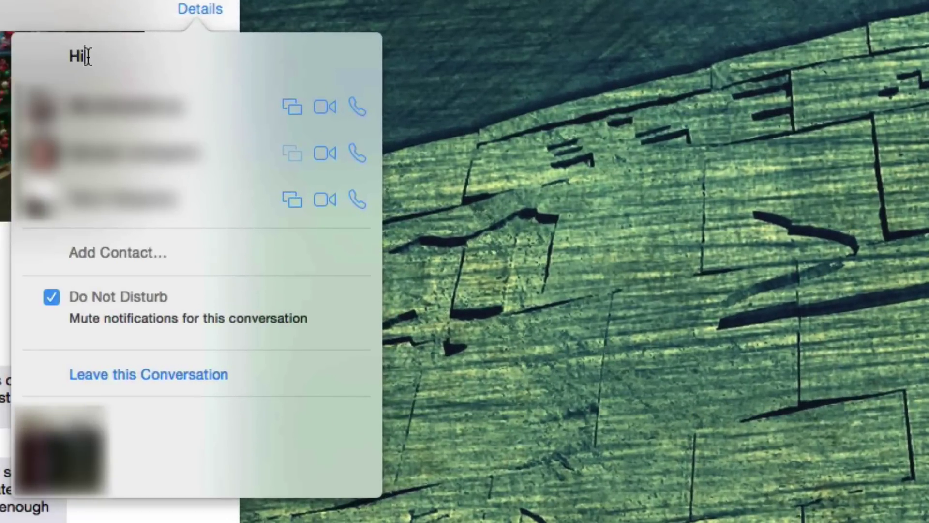
pyautogui.click(86, 56)
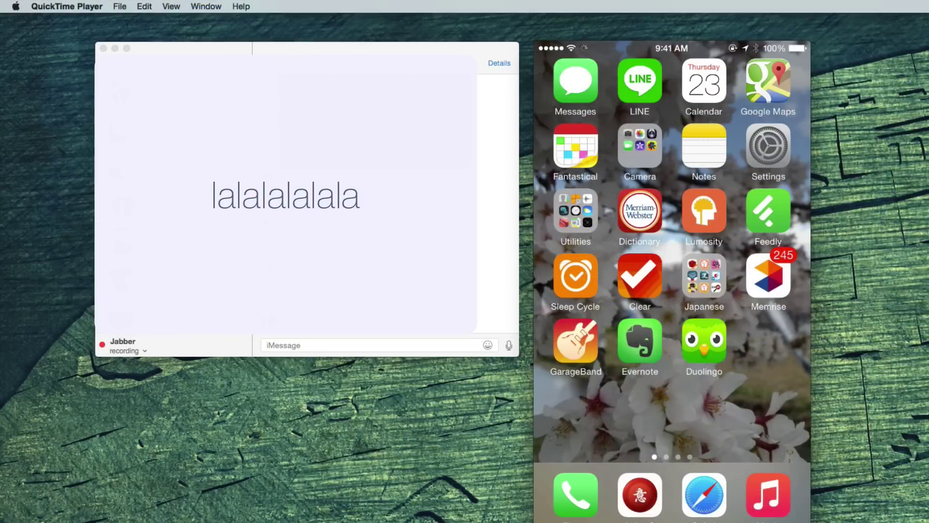
# On the mirrored iPhone, enable Text Message Forwarding for the Mac using the displayed verification code
pyautogui.moveTo(796, 77)
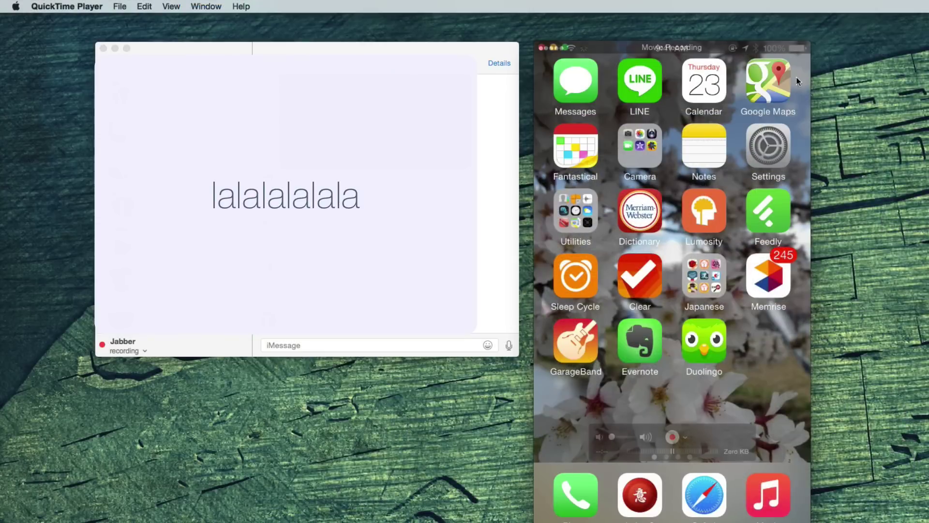
pyautogui.click(772, 142)
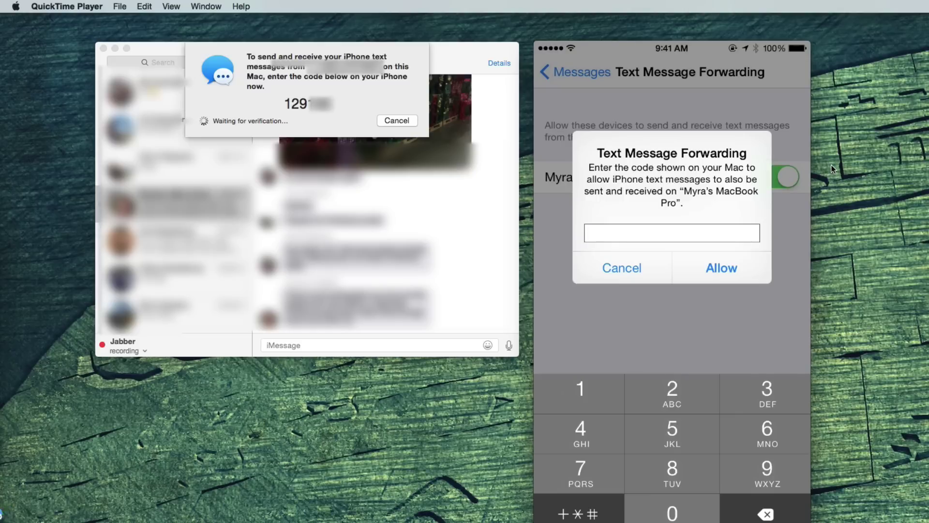
pyautogui.write('129')
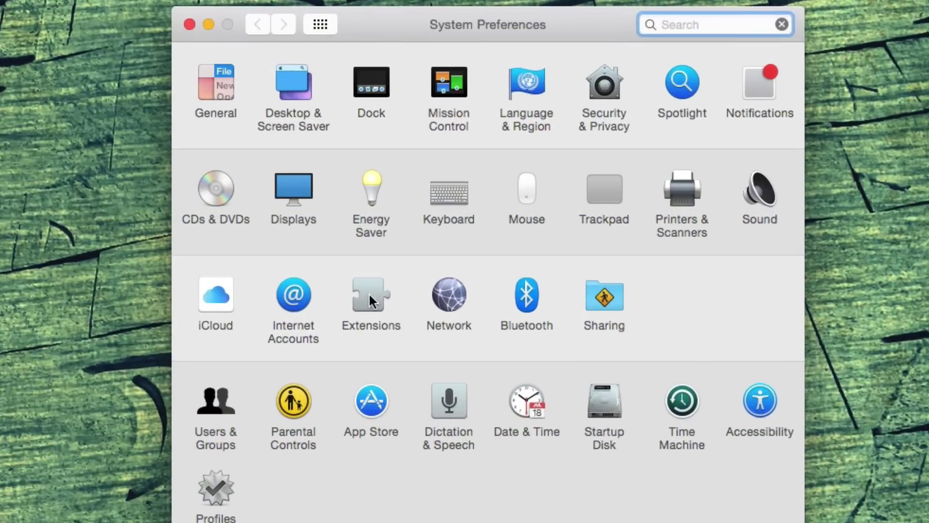
# Browse the Extensions pane's Today widgets, then its Share Menu extensions
pyautogui.click(371, 296)
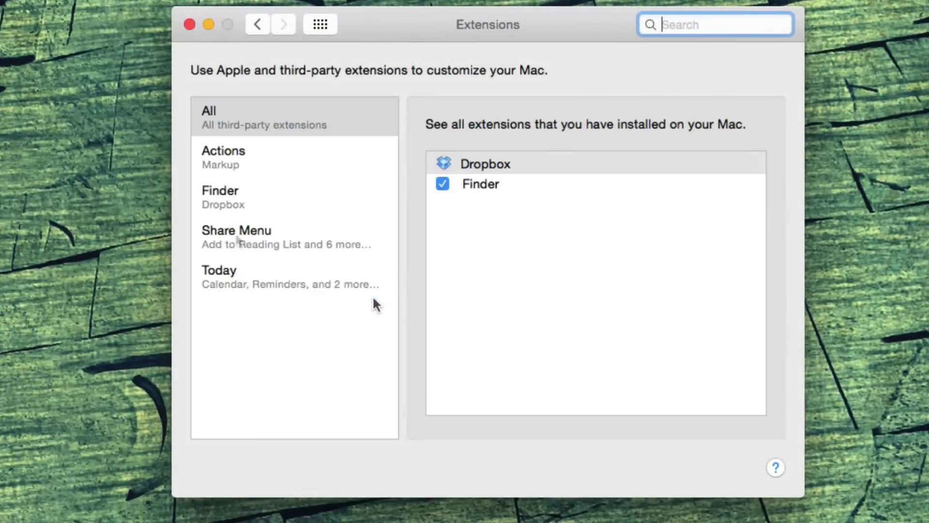
pyautogui.click(231, 276)
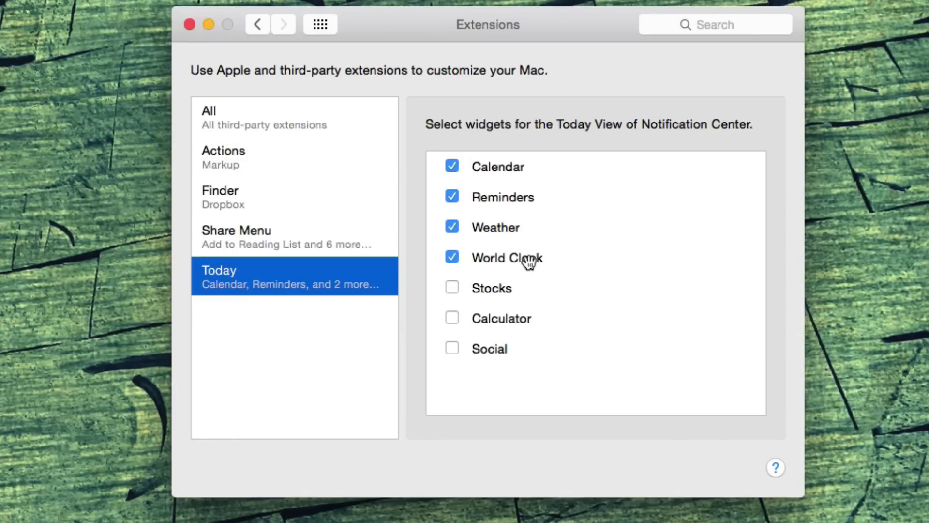
pyautogui.click(251, 236)
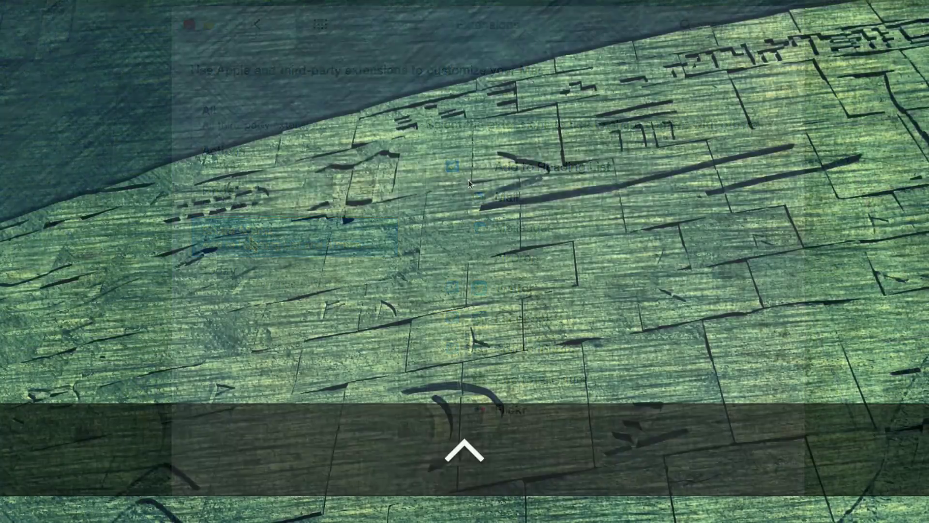
# Use Spotlight to search 'tut', then convert 70f (21.11 °C) and 100yen (0.93 US Dollars)
pyautogui.hotkey('ctrl', 'space')
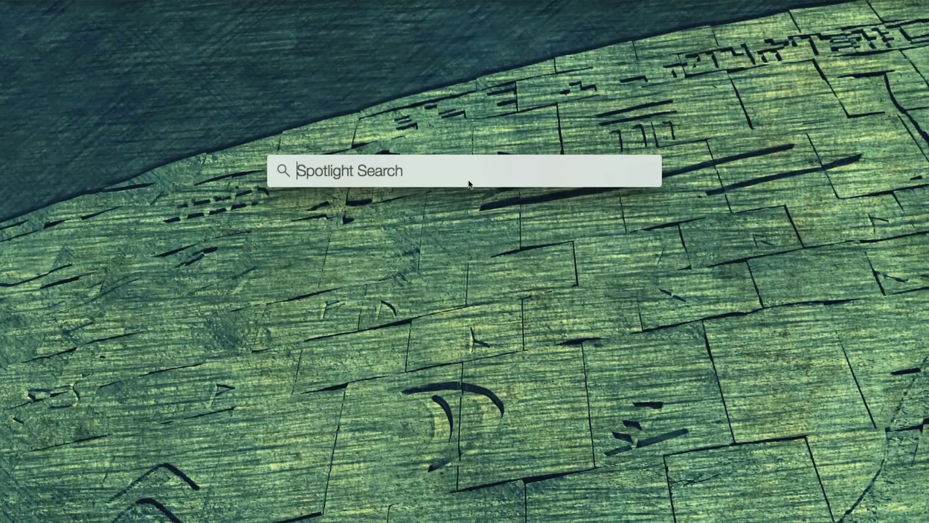
pyautogui.write('tut')
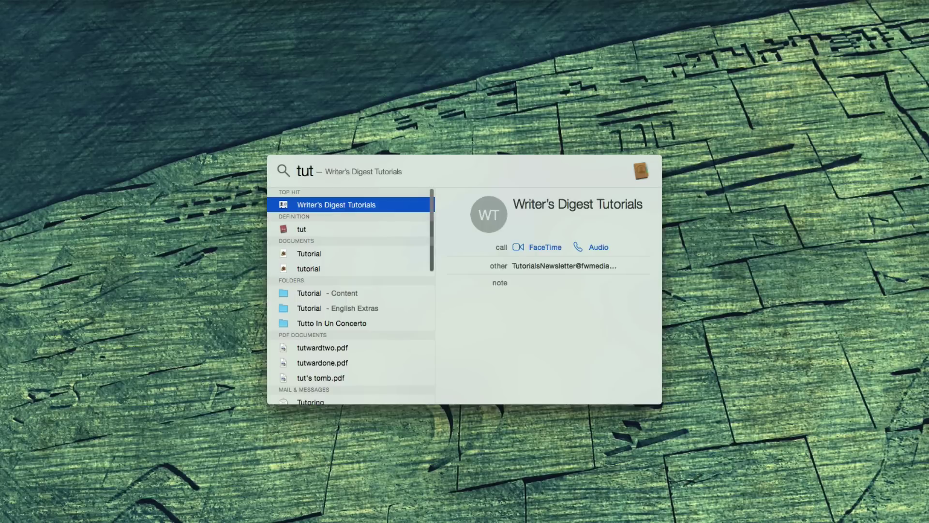
pyautogui.press('BackSpace')
pyautogui.press('BackSpace')
pyautogui.press('BackSpace')
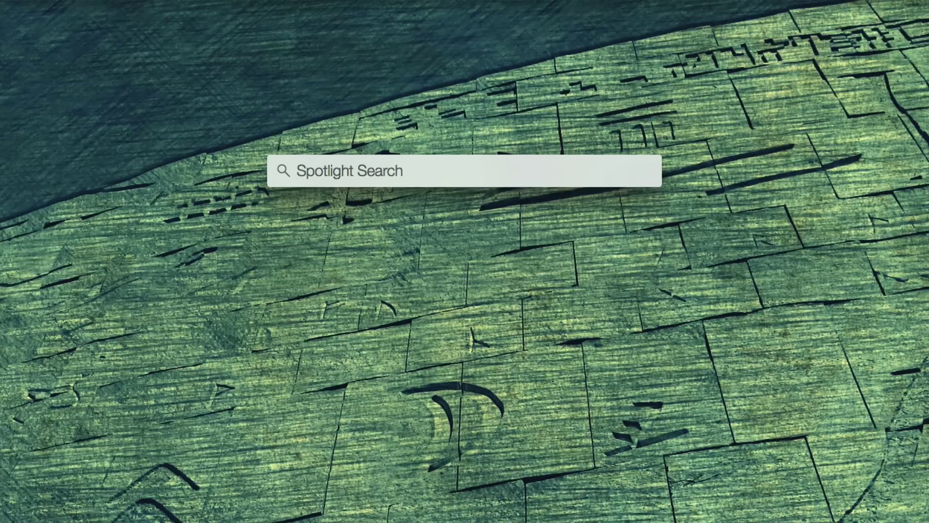
pyautogui.write('70f')
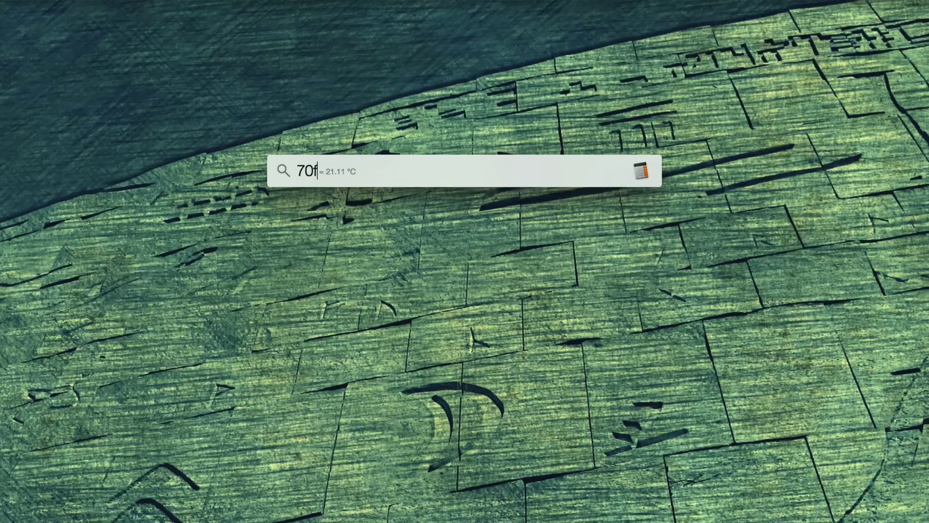
pyautogui.press('super+a')
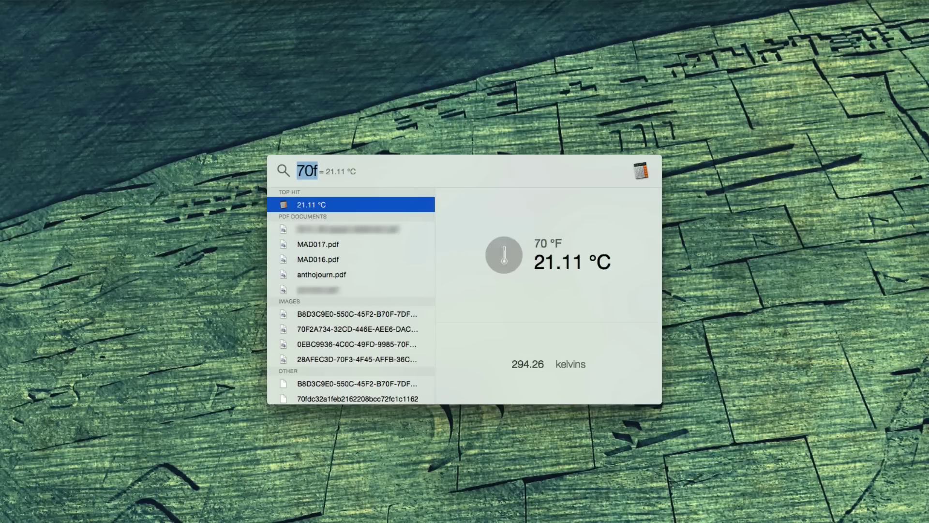
pyautogui.write('100yen')
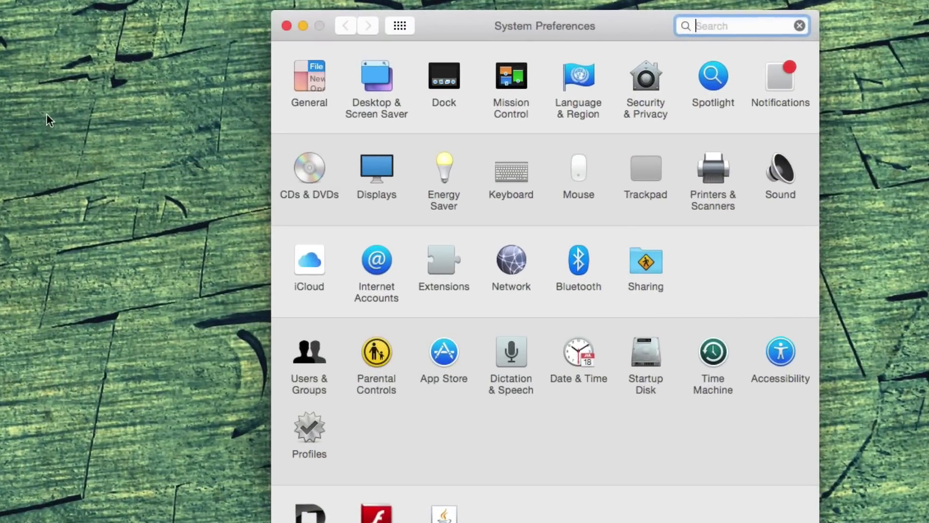
# Review the Spotlight pane's Search Results categories, then show its Privacy exclusion list
pyautogui.click(721, 80)
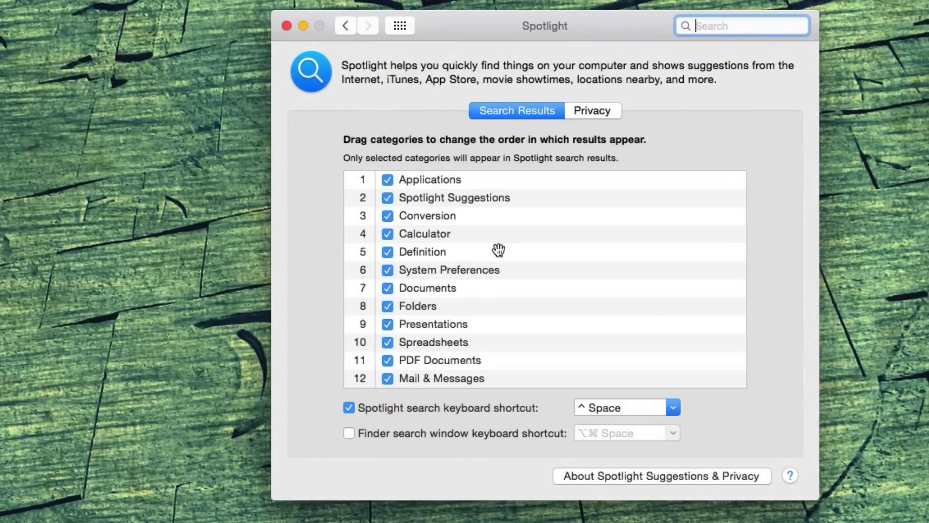
pyautogui.scroll(-5, 498, 250)
pyautogui.scroll(5, 498, 250)
pyautogui.scroll(-6, 458, 312)
pyautogui.scroll(5, 473, 333)
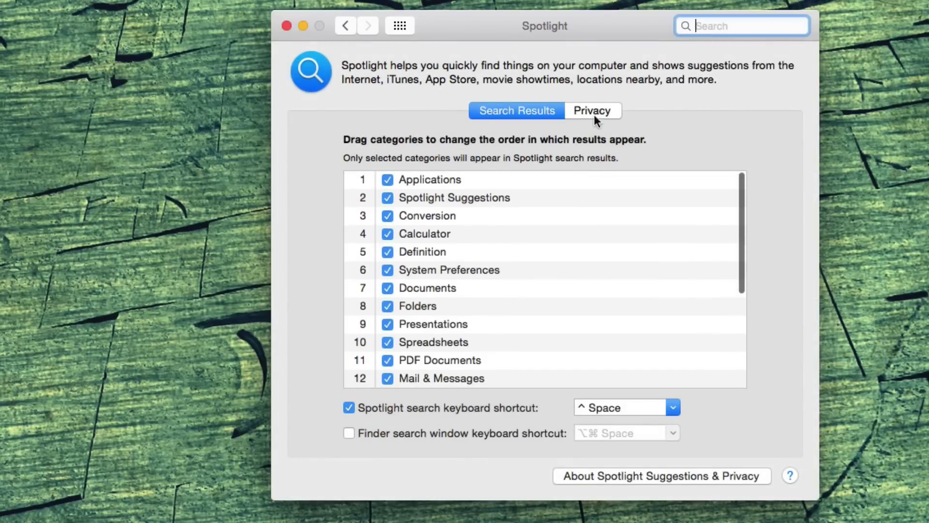
pyautogui.click(599, 108)
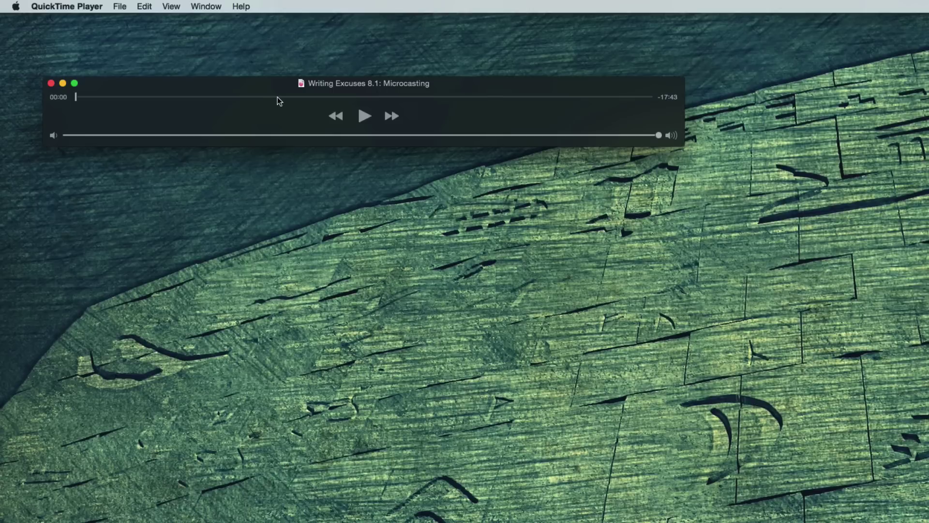
# Start a QuickTime New Movie Recording mirroring the iPhone's home screen
pyautogui.click(119, 7)
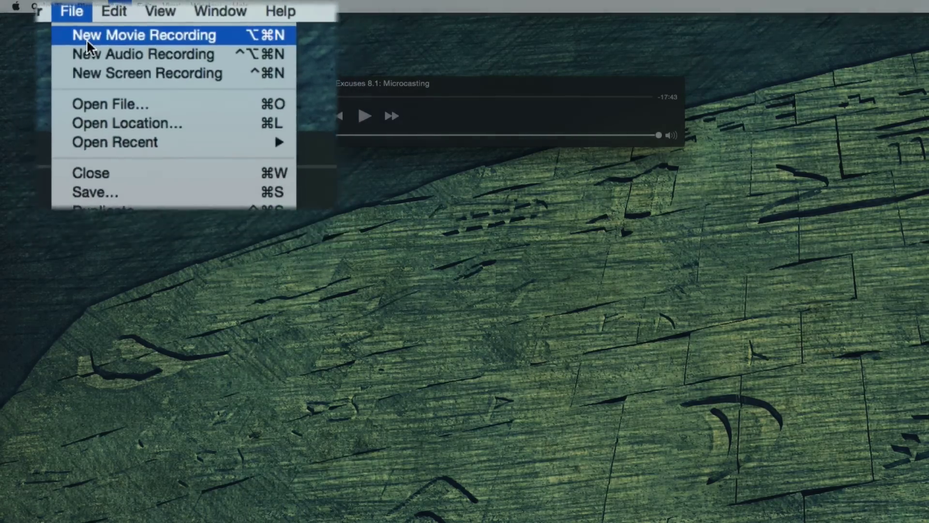
pyautogui.click(71, 48)
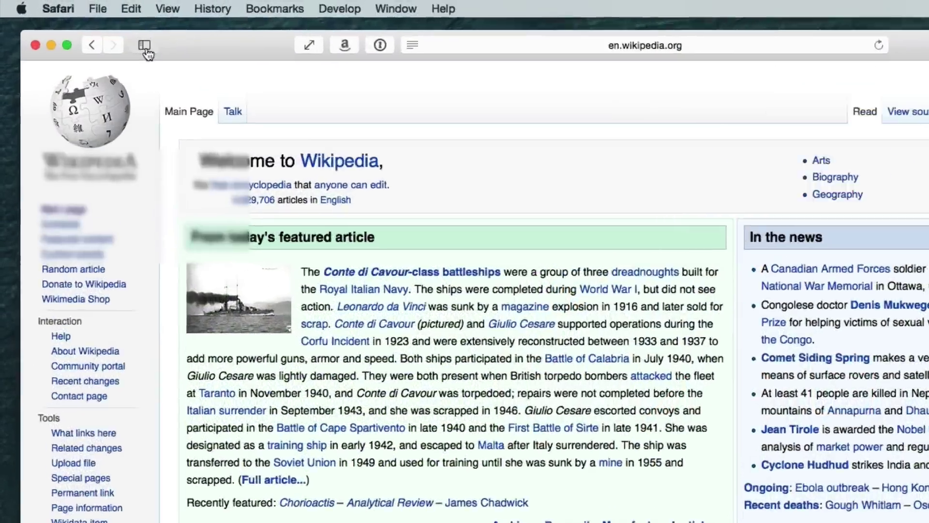
# Toggle Safari's bookmarks sidebar and Tab Overview, then go back a page
pyautogui.click(145, 47)
pyautogui.click(145, 47)
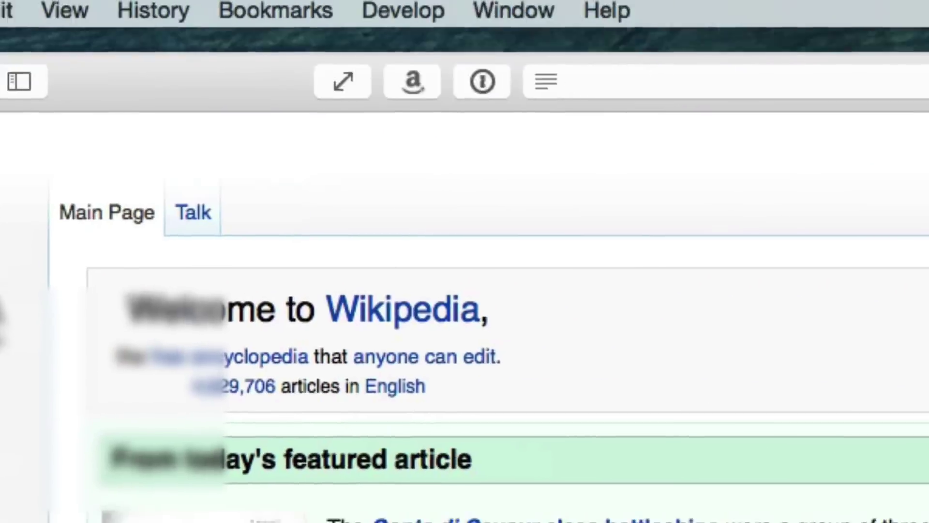
pyautogui.click(928, 80)
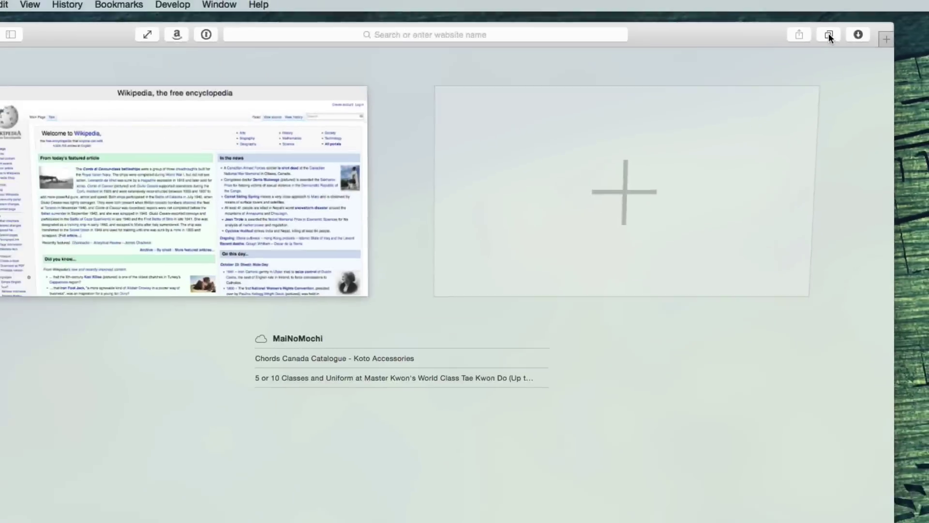
pyautogui.click(829, 34)
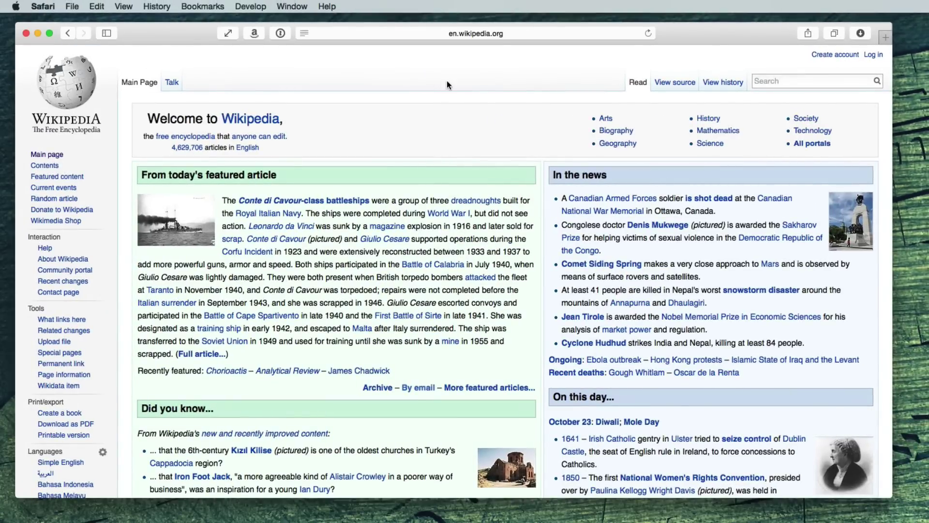
pyautogui.press('super+bracketleft')
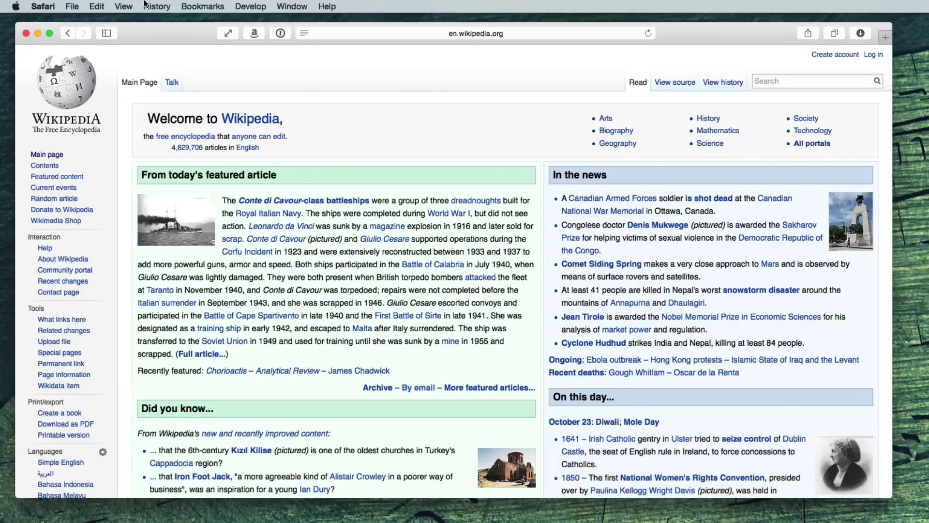
# Show Safari's status bar, and show then hide the favorites bar
pyautogui.click(123, 6)
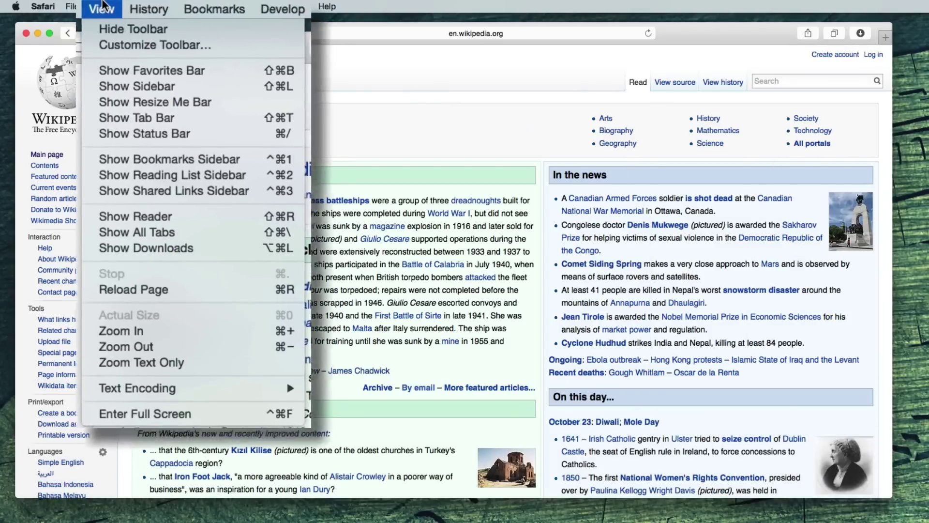
pyautogui.click(138, 145)
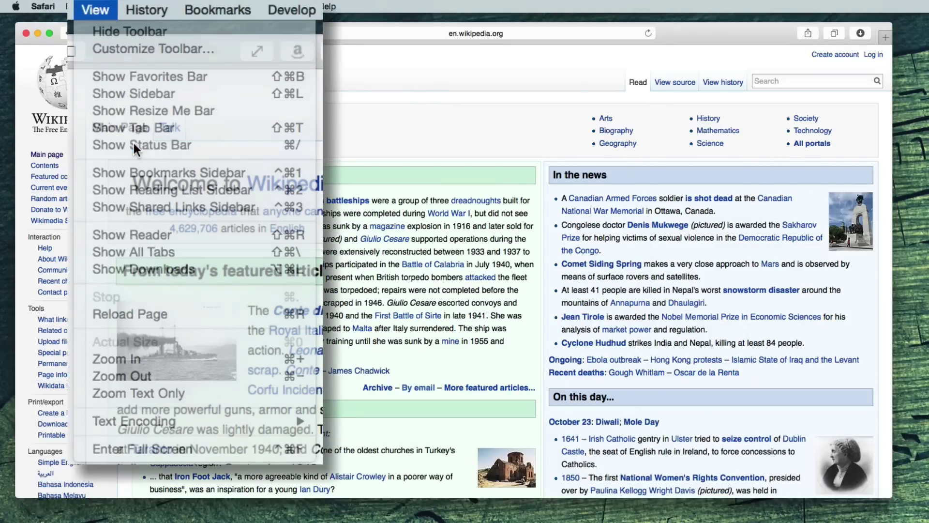
pyautogui.click(94, 9)
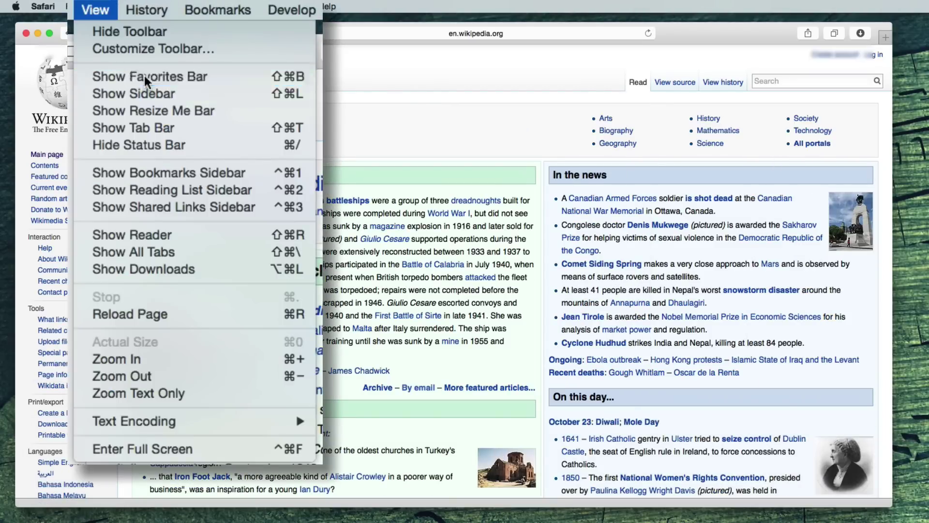
pyautogui.click(164, 77)
pyautogui.click(124, 6)
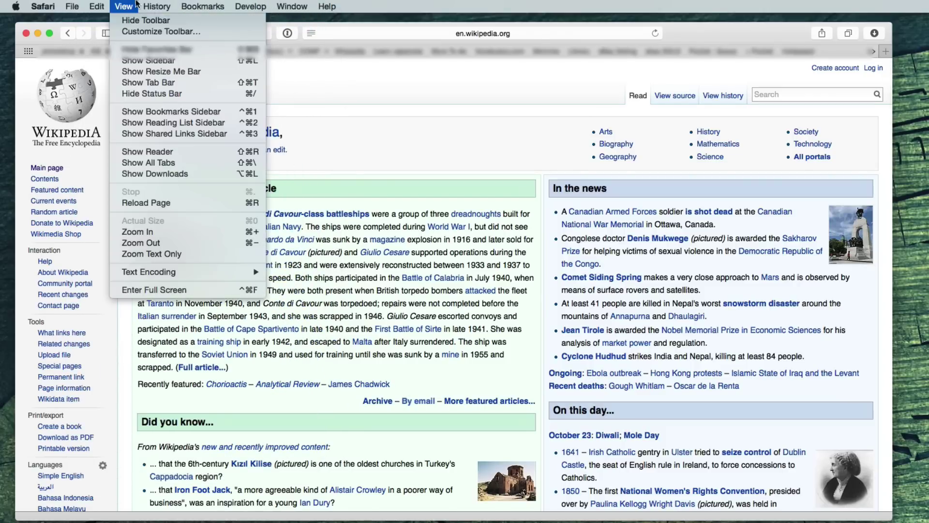
pyautogui.click(148, 49)
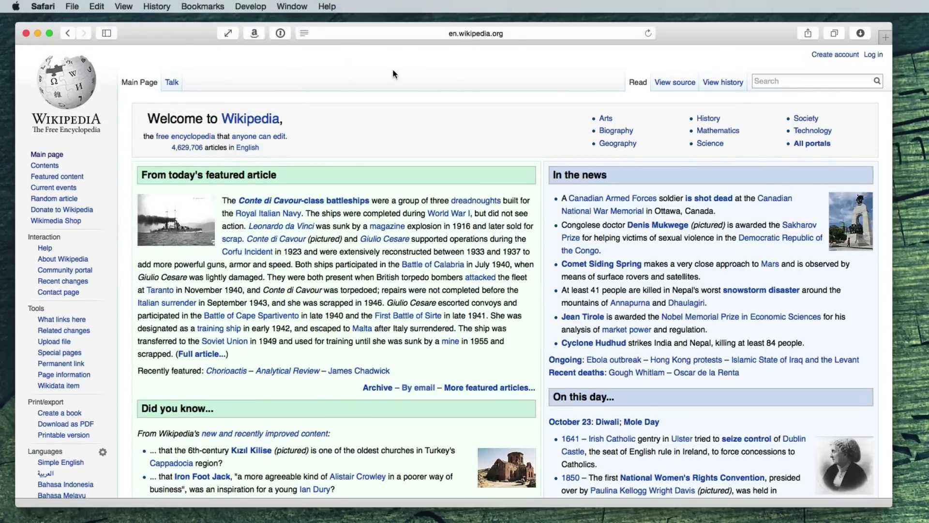
# Turn on Show full website address in Safari's Advanced preferences
pyautogui.press('super+comma')
pyautogui.click(854, 152)
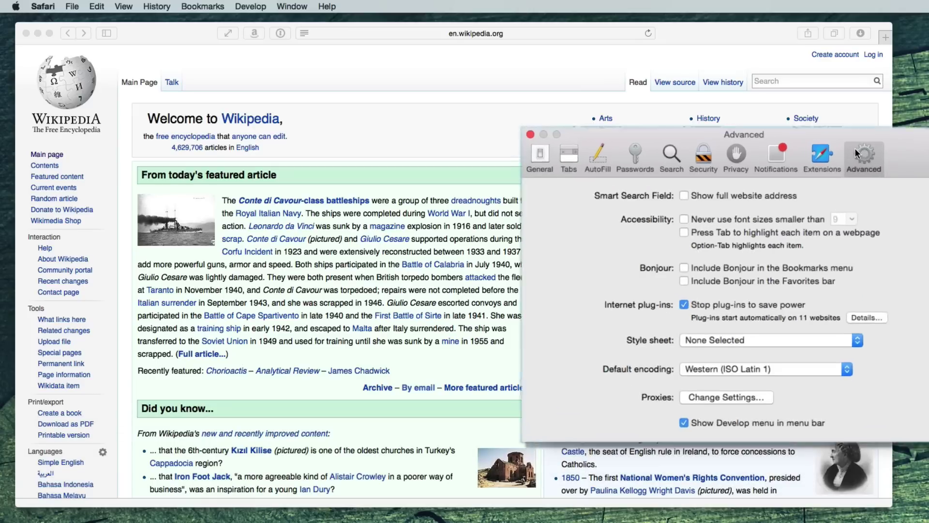
pyautogui.click(716, 174)
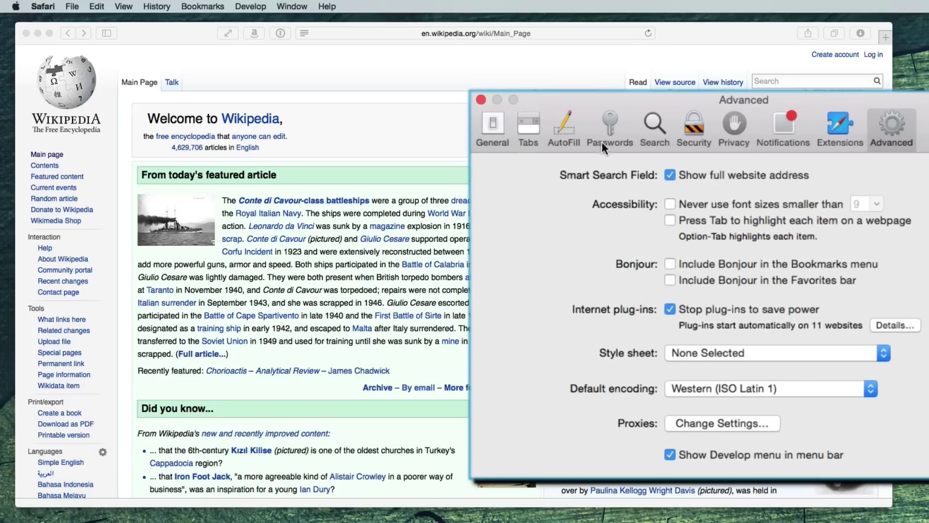
pyautogui.click(481, 99)
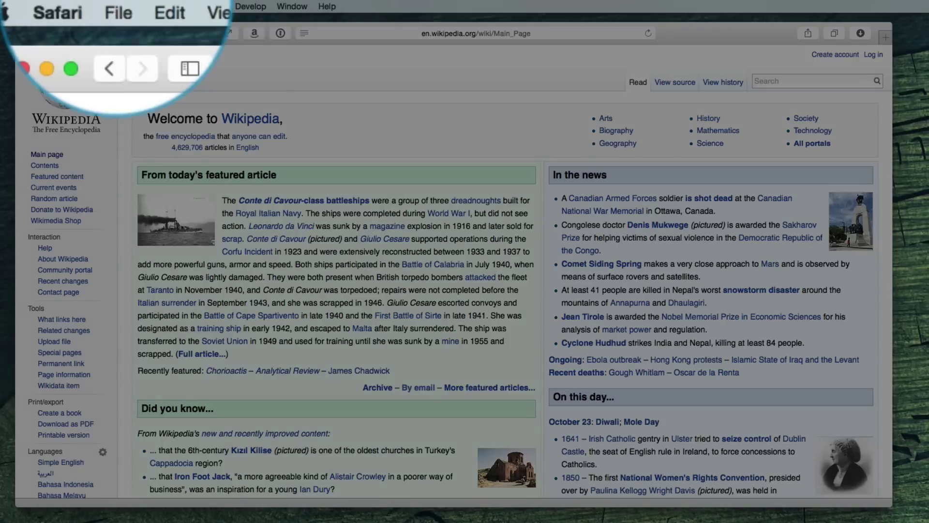
# Open a new private window and search Google for 'kitty pictures'
pyautogui.click(75, 6)
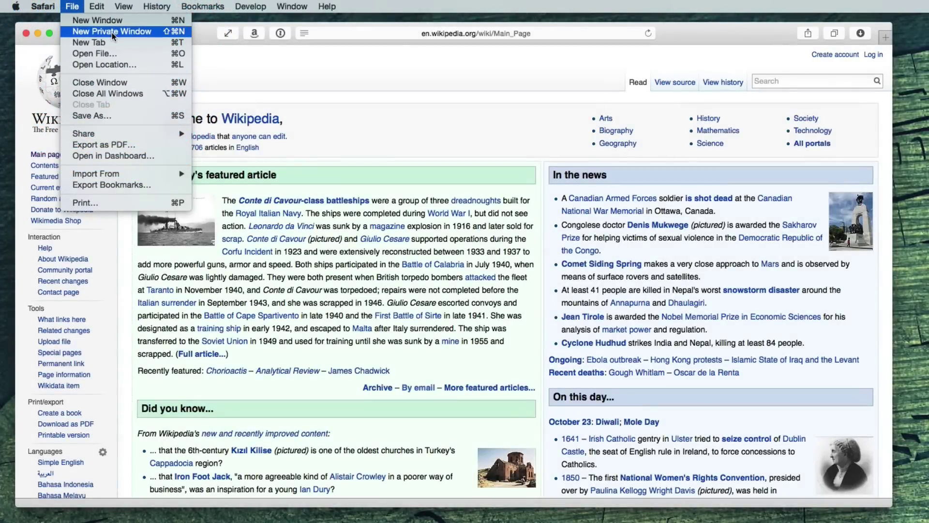
pyautogui.click(111, 33)
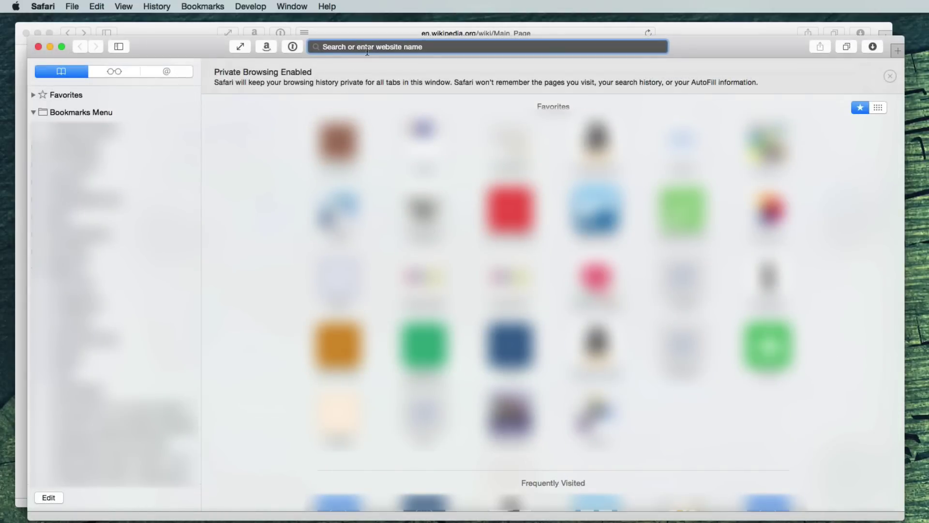
pyautogui.write('kitty pi')
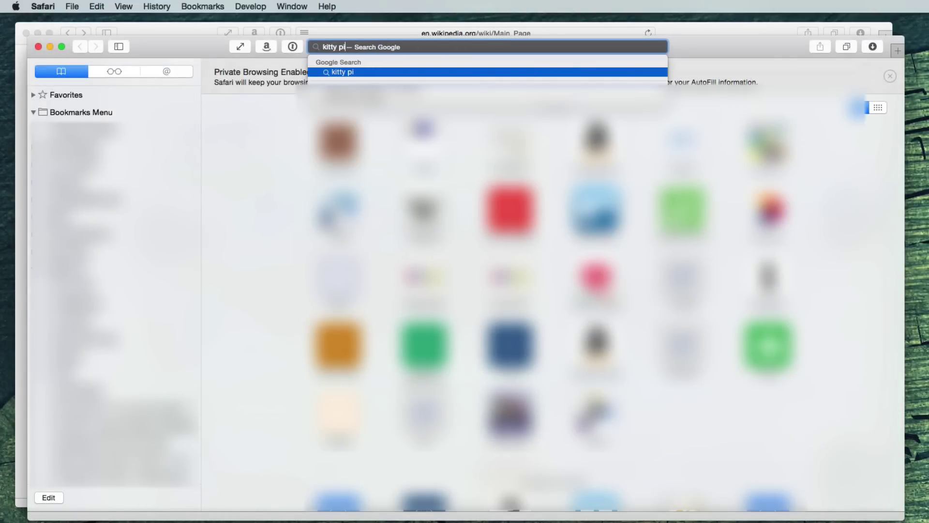
pyautogui.write('ctures')
pyautogui.press('Return')
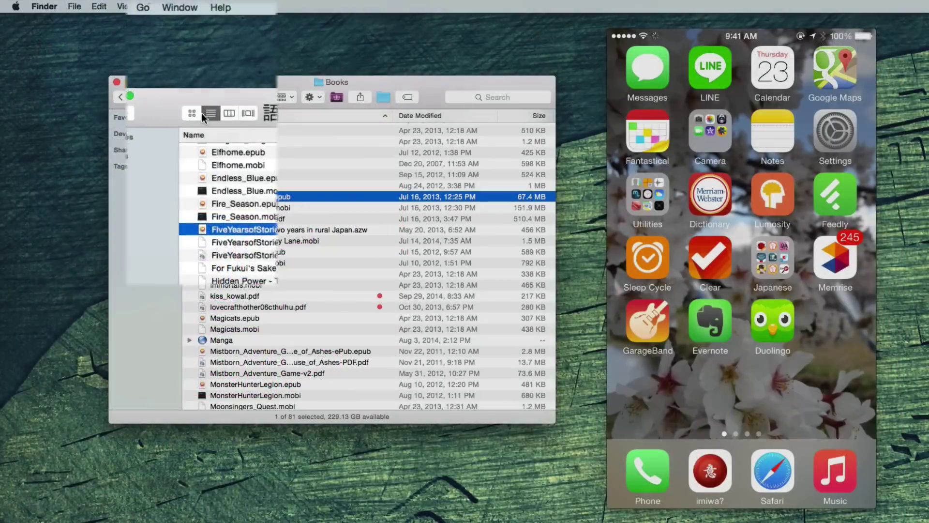
# Open AirDrop in Finder and set discovery to Contacts Only
pyautogui.click(198, 7)
pyautogui.click(228, 234)
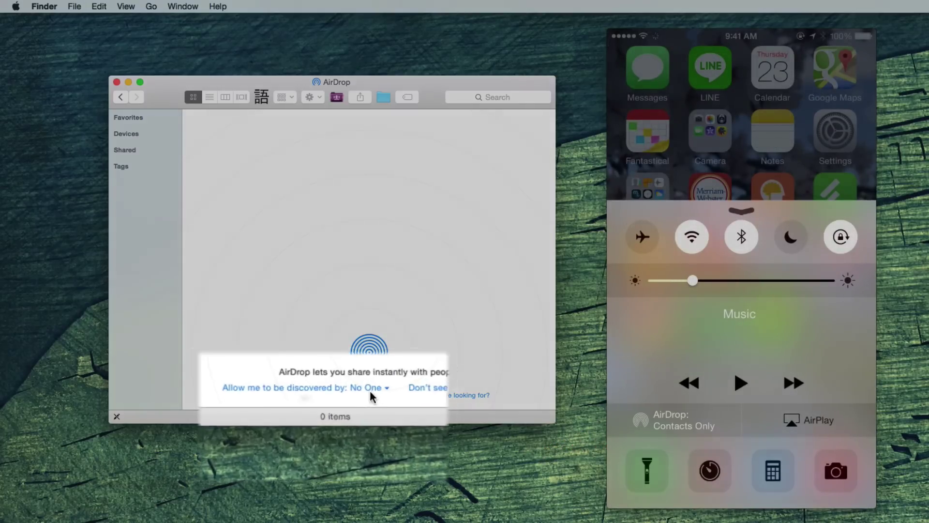
pyautogui.click(356, 395)
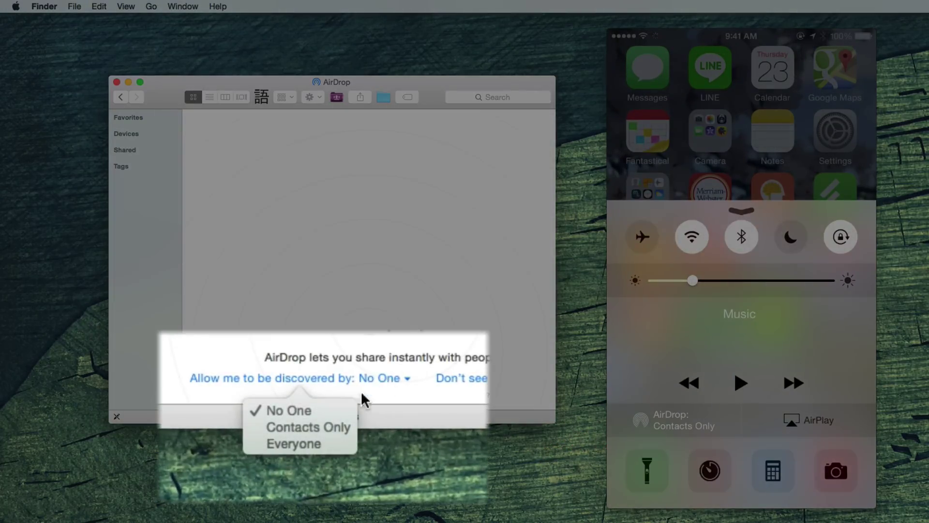
pyautogui.click(324, 424)
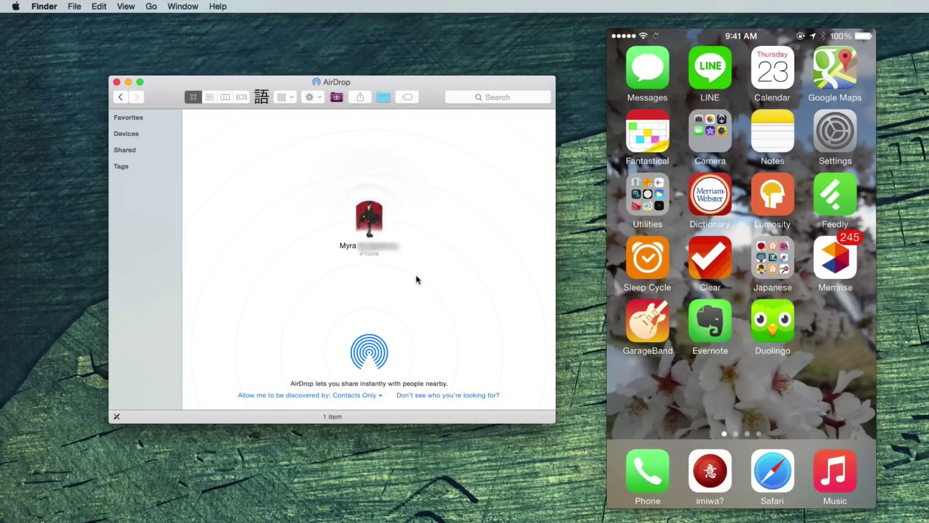
# Drag a file onto the nearby iPhone and dismiss the declined-request notice
pyautogui.moveTo(494, 268); pyautogui.dragTo(370, 221)
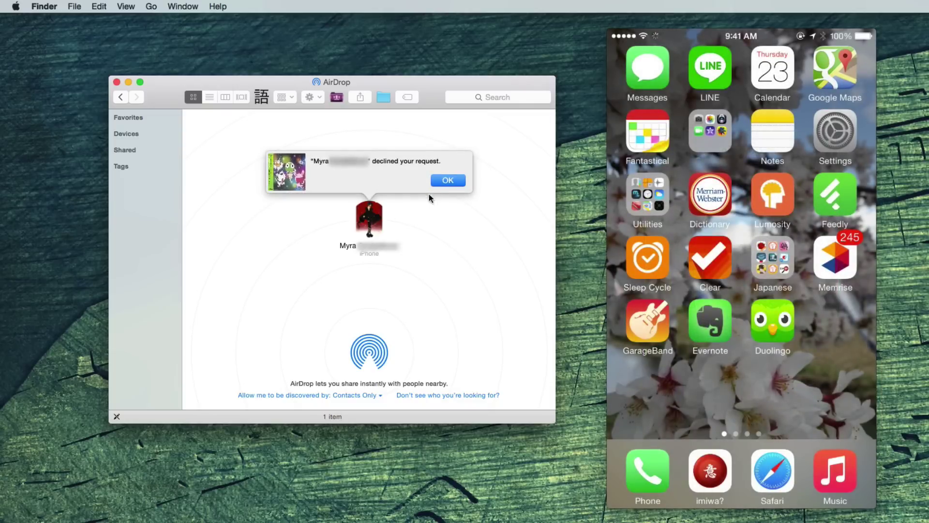
pyautogui.click(443, 180)
pyautogui.click(588, 362)
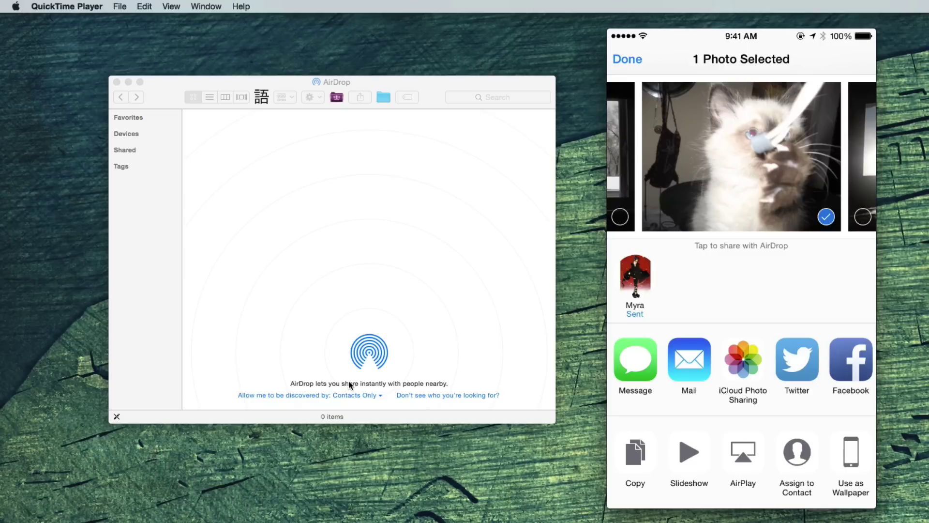
# Change the AirDrop window's 'Allow me to be discovered by' setting to No One
pyautogui.click(361, 395)
pyautogui.click(361, 395)
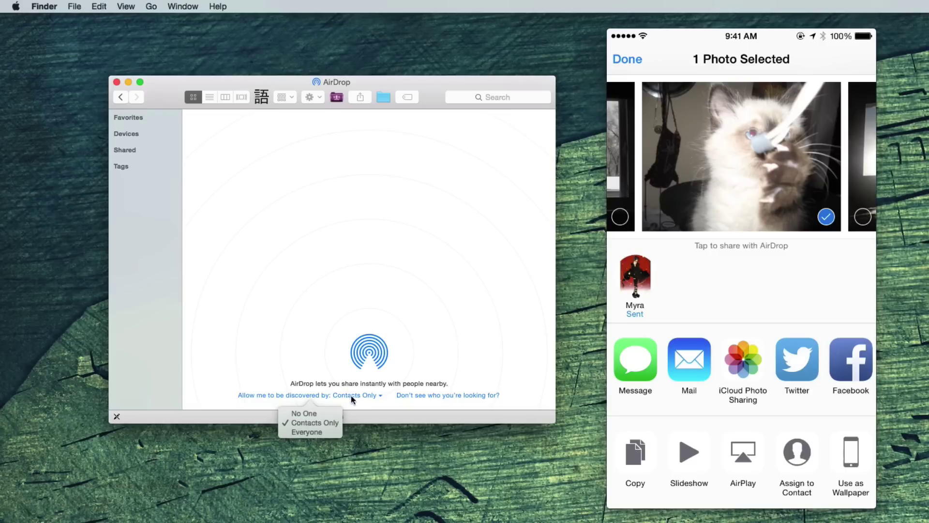
pyautogui.click(326, 413)
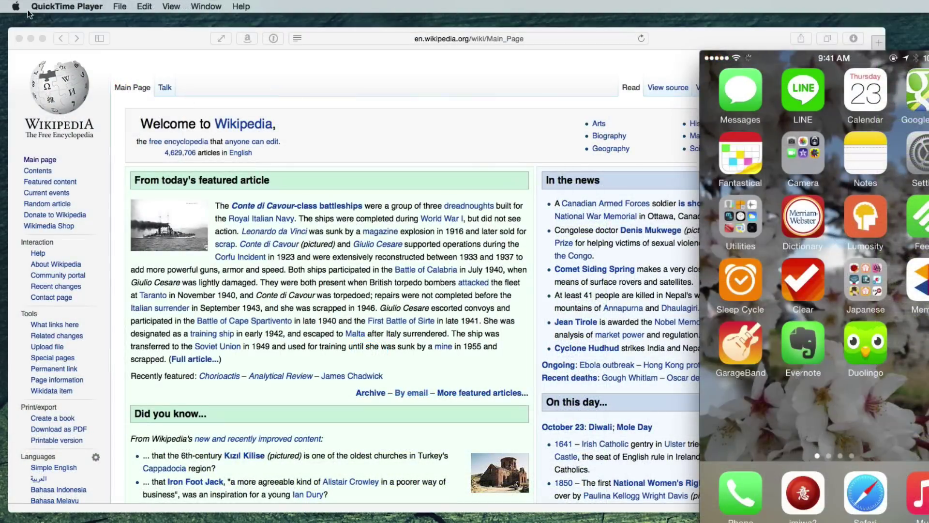
# Check Handoff in General preferences, then open the handed-off Chords Canada page with the sidebar hidden
pyautogui.click(16, 6)
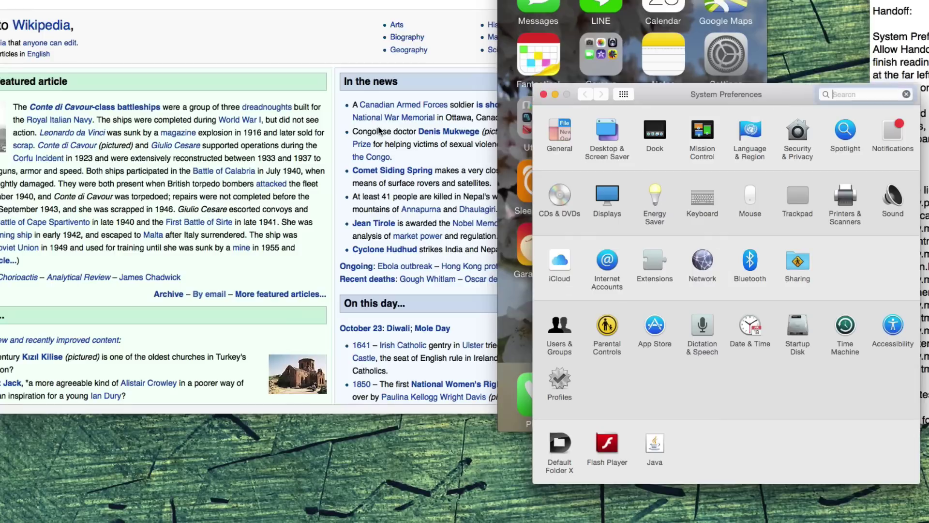
pyautogui.click(518, 116)
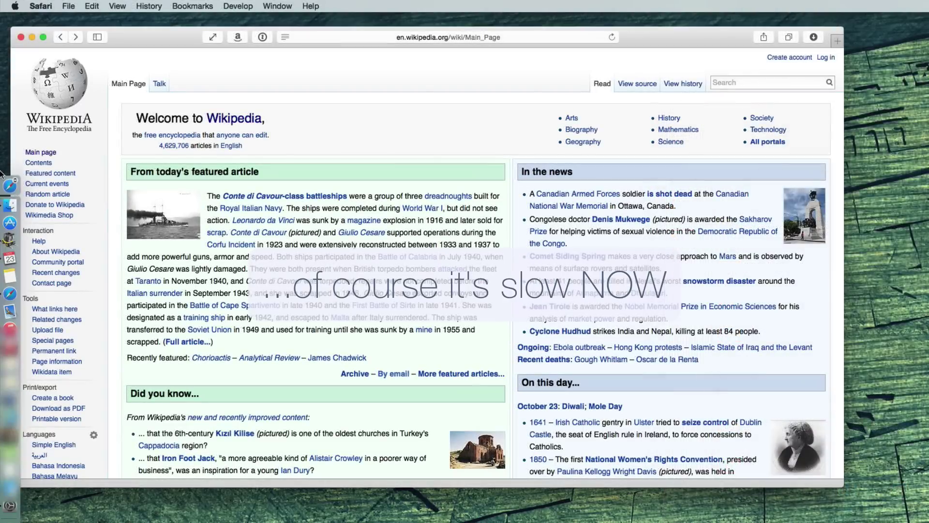
pyautogui.moveTo(19, 190)
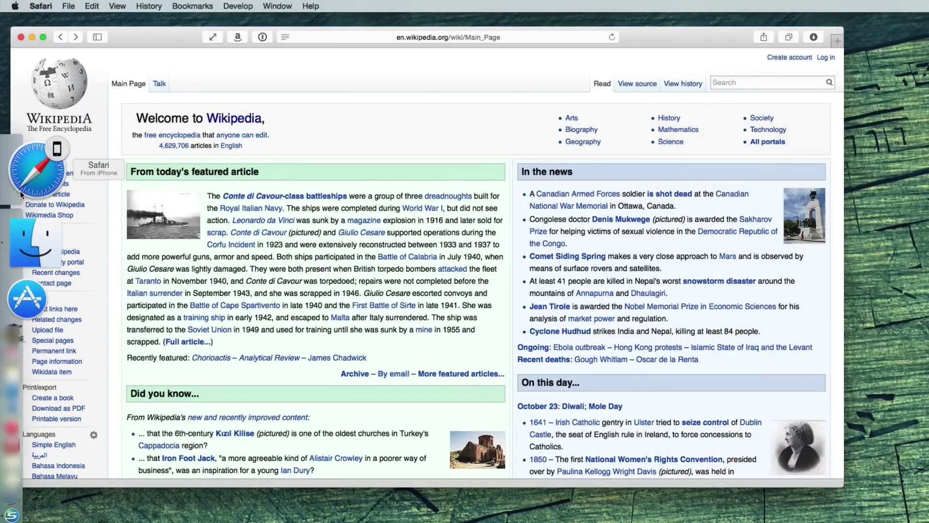
pyautogui.click(27, 183)
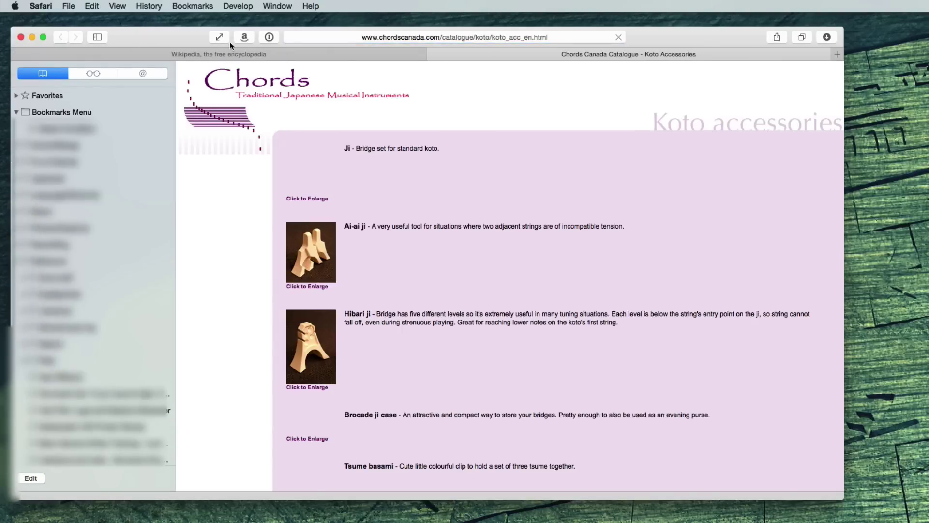
pyautogui.click(102, 40)
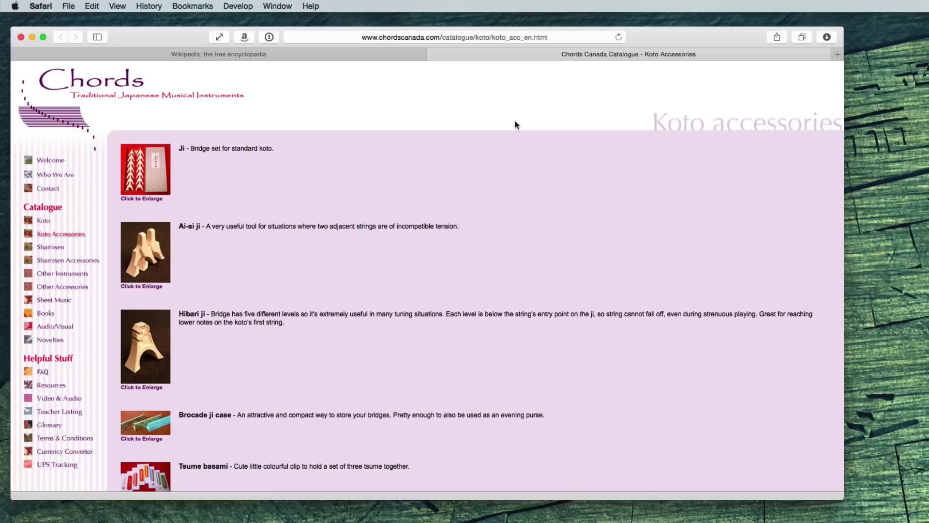
pyautogui.press('super+l')
pyautogui.write('http://www.boastr.net')
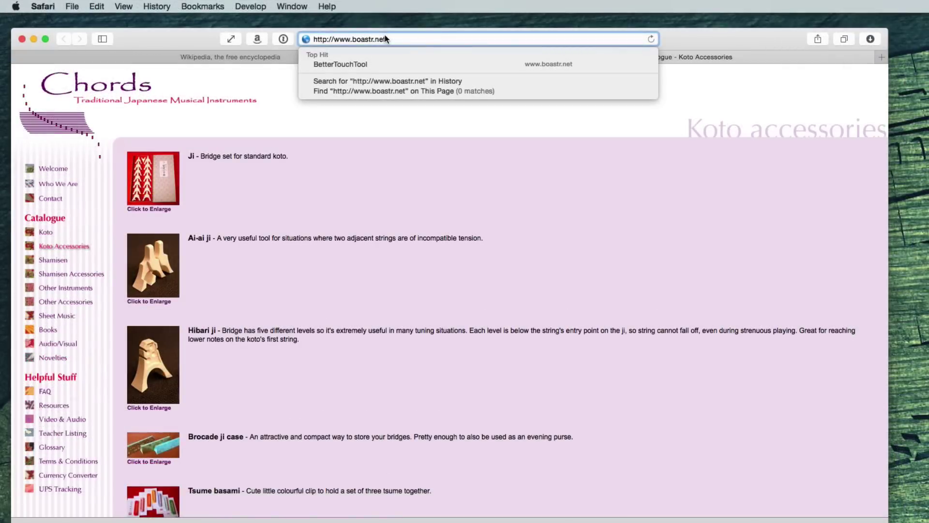
pyautogui.press('Return')
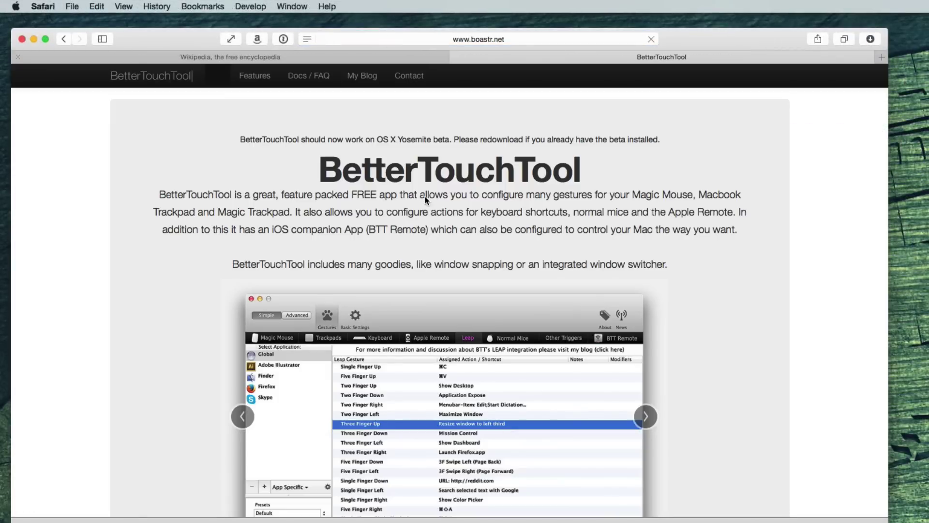
pyautogui.scroll(-15, 425, 199)
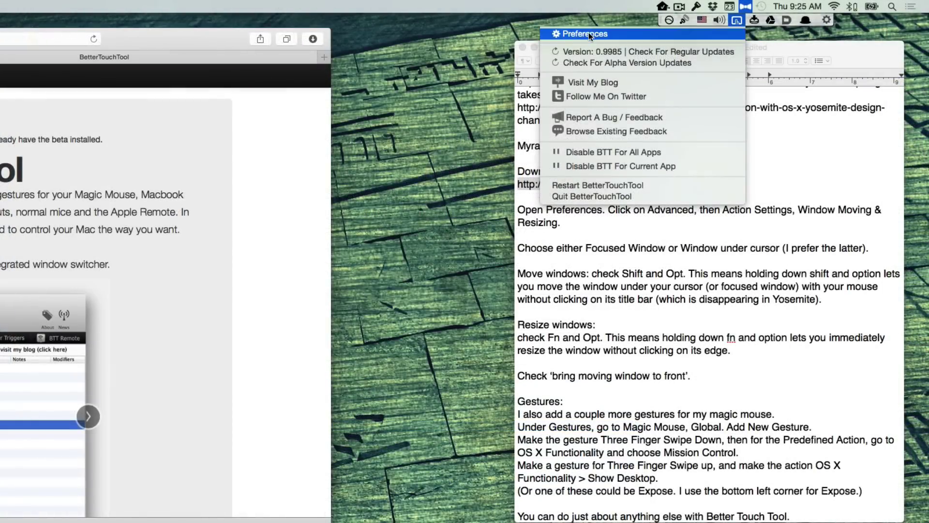
# Open BetterTouchTool's preferences in Advanced mode at Action Settings
pyautogui.click(589, 33)
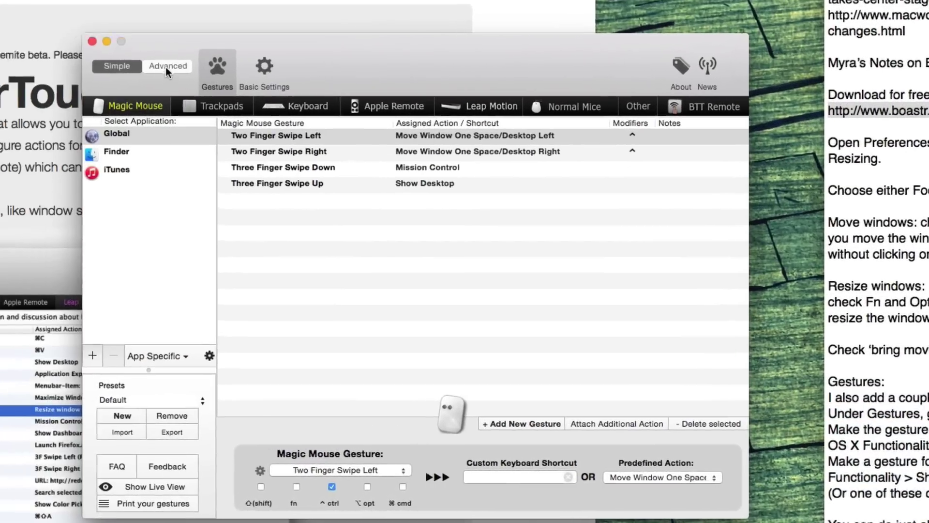
pyautogui.click(167, 66)
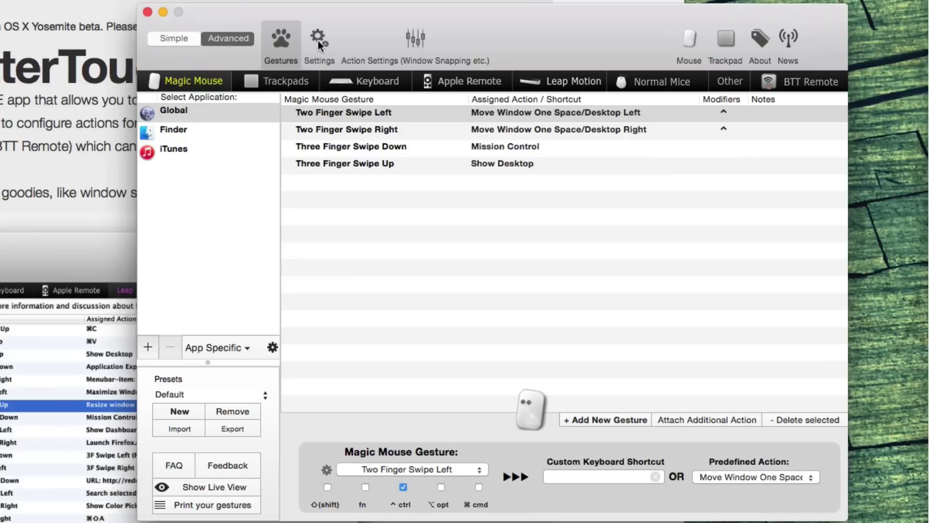
pyautogui.click(407, 38)
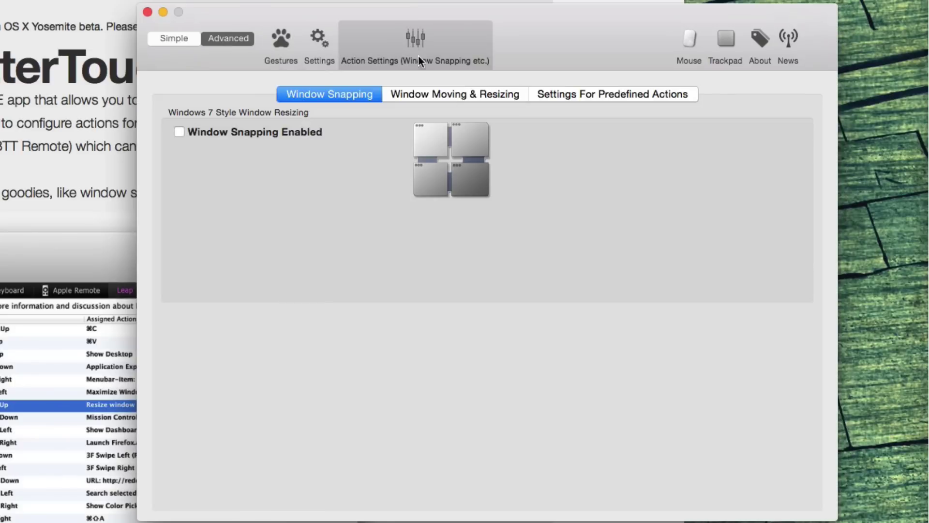
# Show the Window Moving & Resizing settings and move windows by dragging with Shift+Option held
pyautogui.click(466, 95)
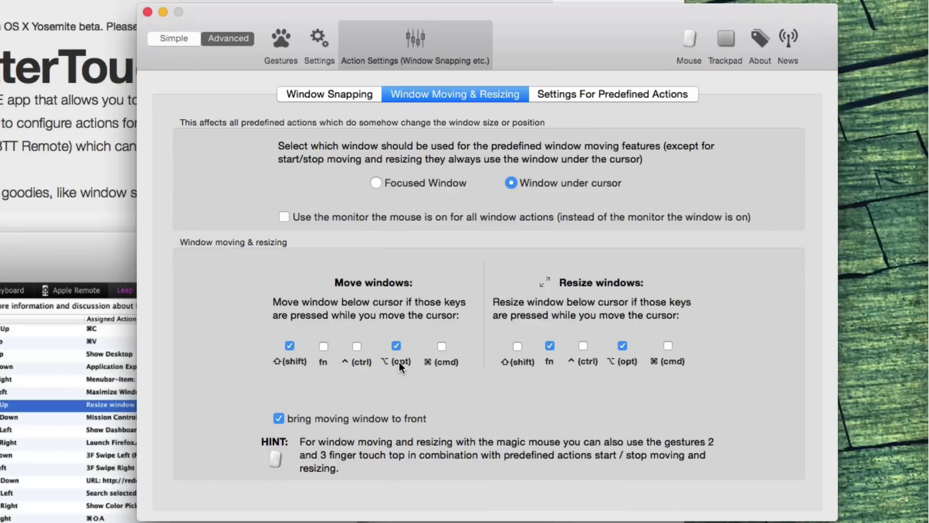
pyautogui.hotkey('ctrl', 'alt', 'shift')
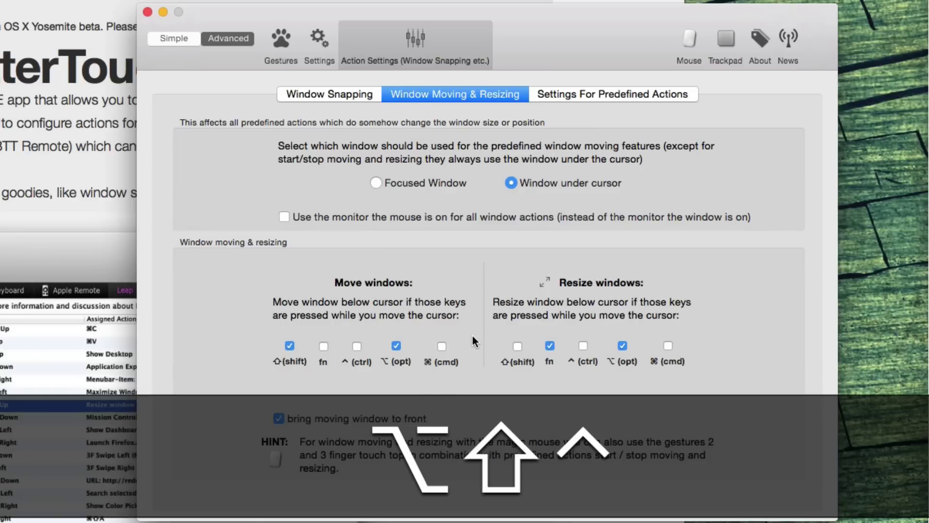
pyautogui.hotkey('alt', 'shift')
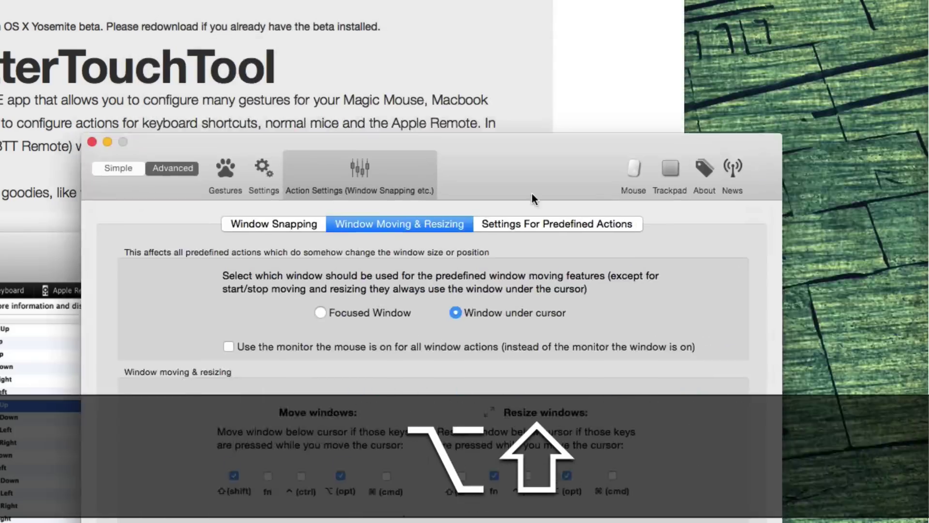
pyautogui.moveTo(305, 113)
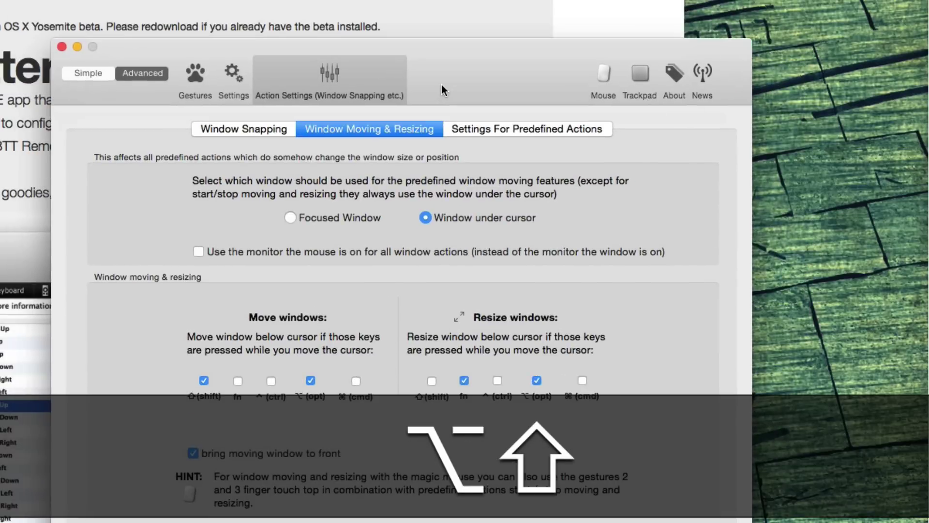
pyautogui.moveTo(554, 247)
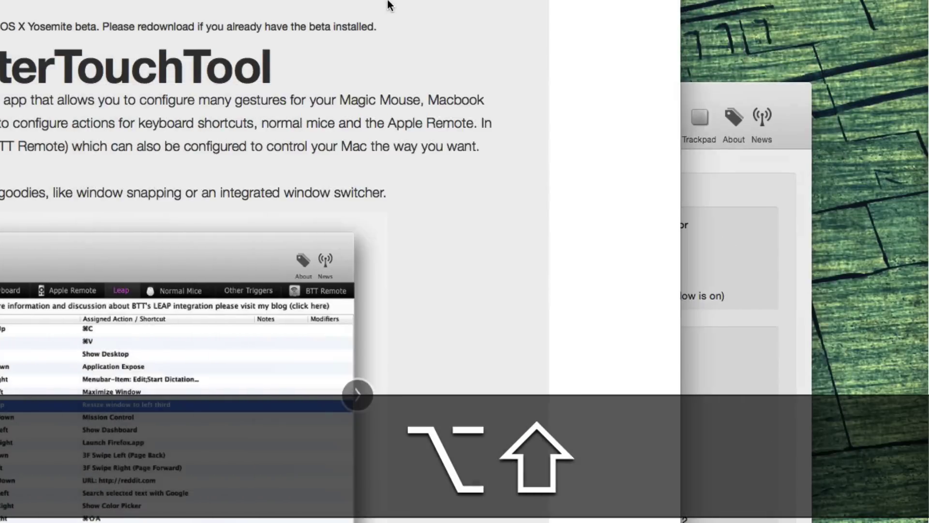
pyautogui.moveTo(385, 14)
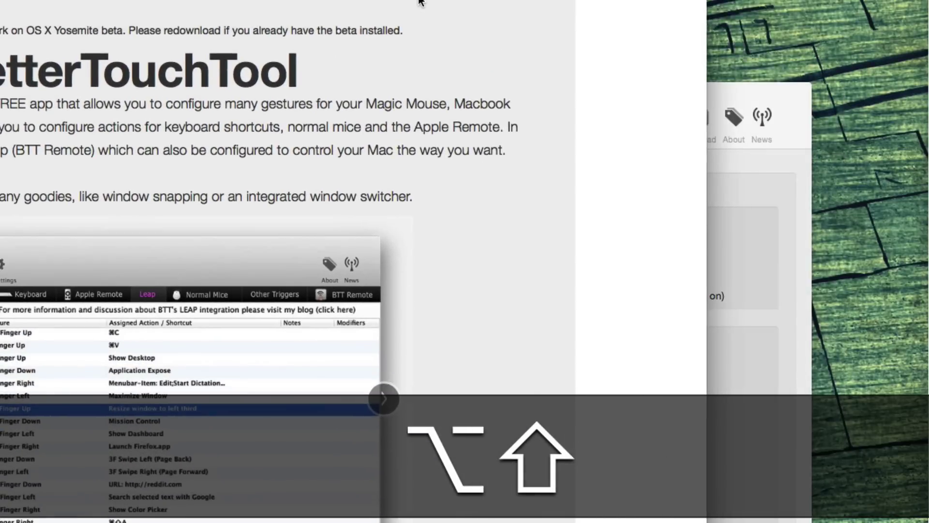
pyautogui.hotkey('alt', 'shift')
pyautogui.moveTo(747, 209)
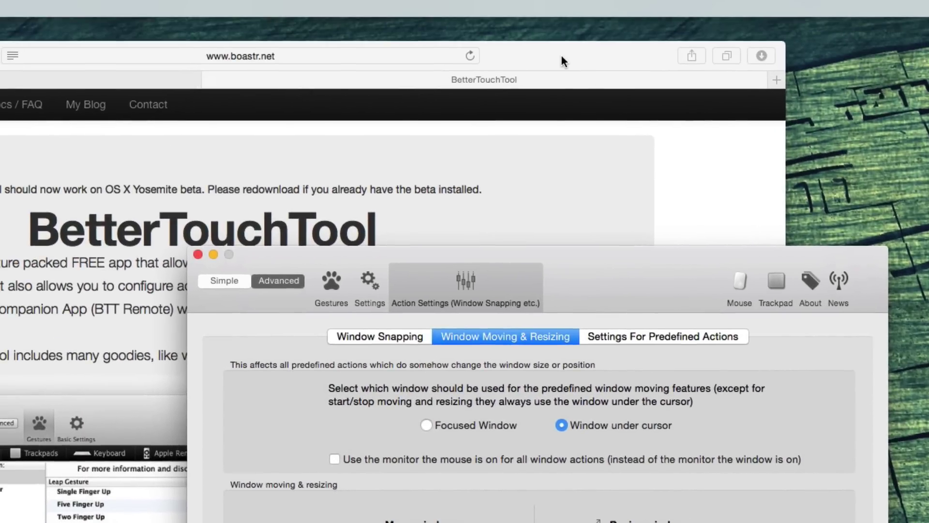
pyautogui.moveTo(563, 57); pyautogui.dragTo(583, 56)
pyautogui.hotkey('alt', 'shift')
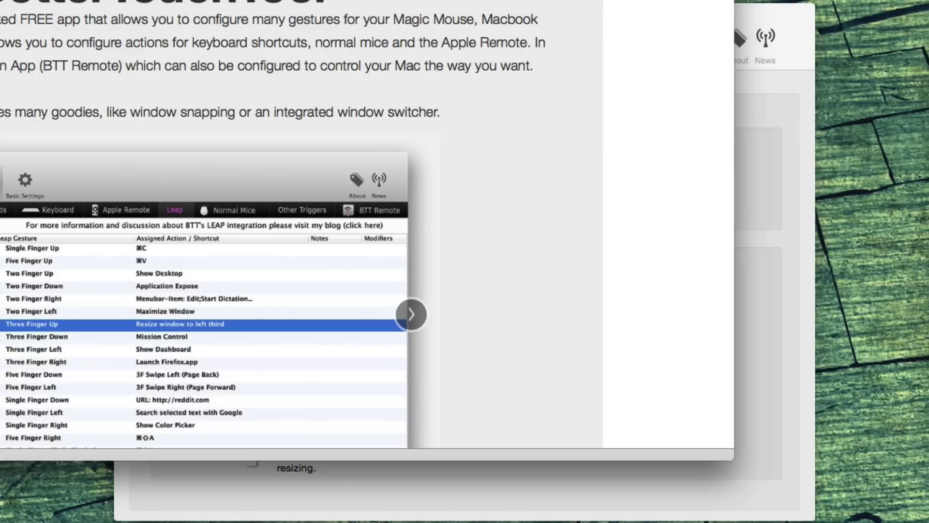
# Resize the Safari window with Fn+Option held, then bring the settings window back
pyautogui.press('fn+alt')
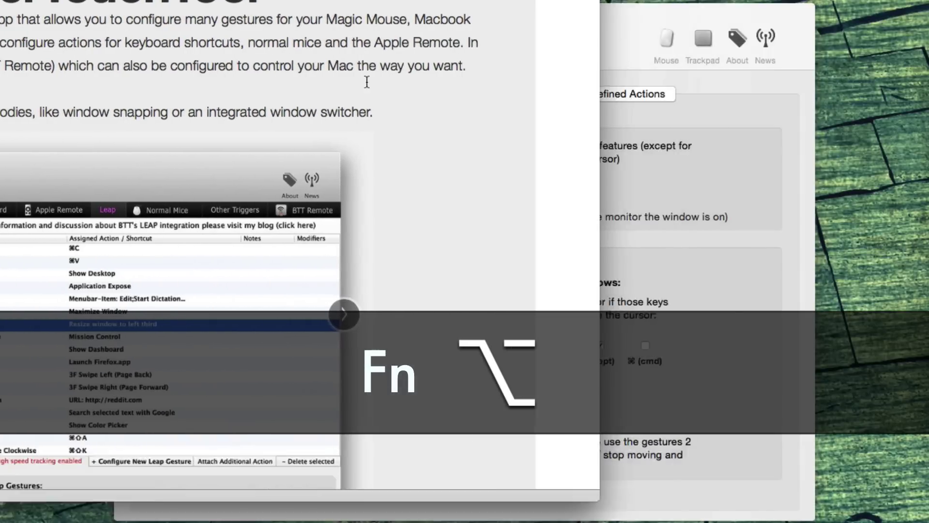
pyautogui.moveTo(455, 4)
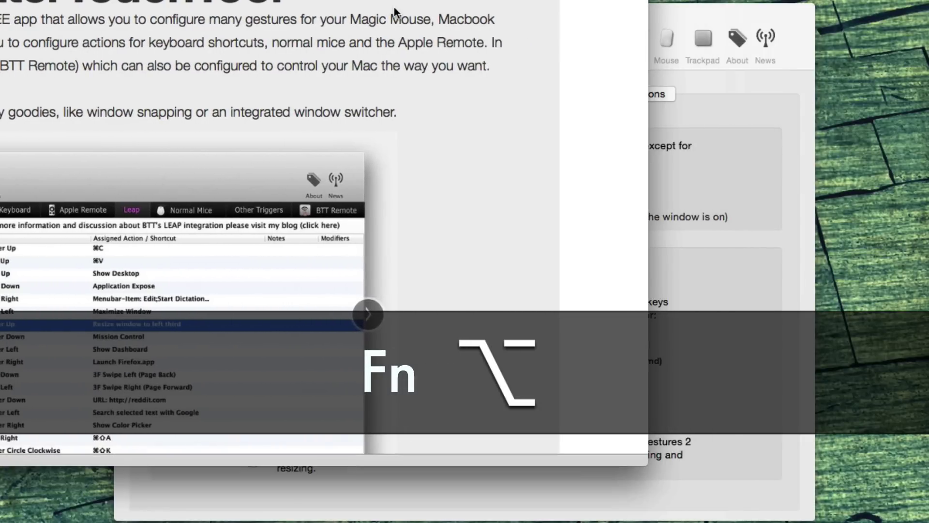
pyautogui.click(718, 155)
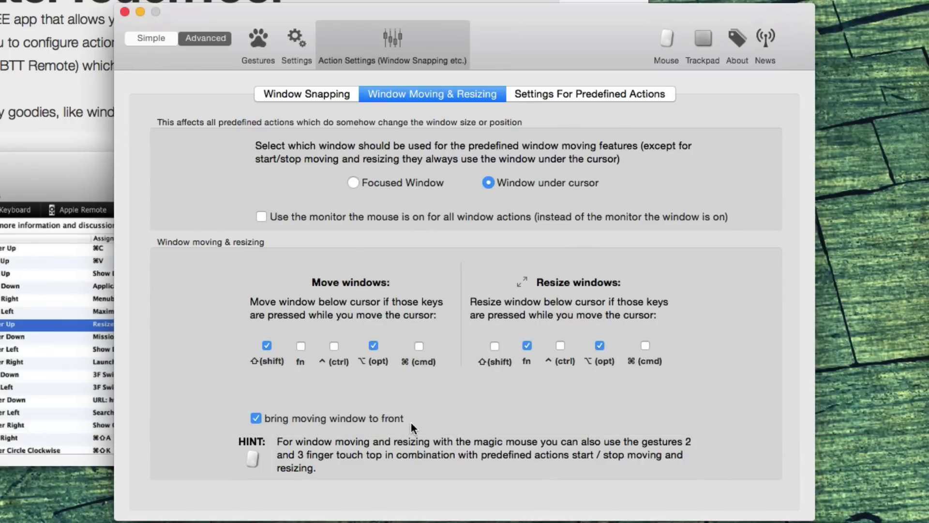
# Select the Global Magic Mouse Three Finger Swipe Down gesture in the Gestures settings
pyautogui.click(258, 38)
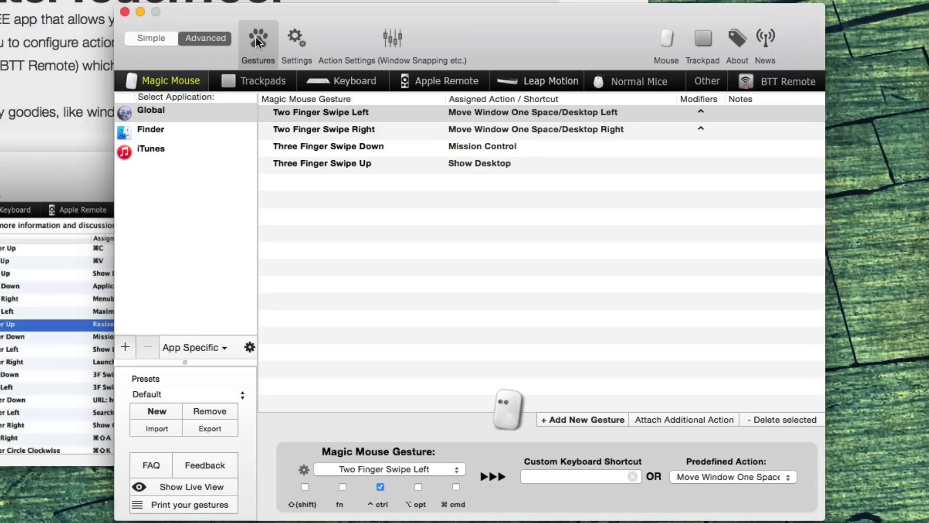
pyautogui.click(271, 117)
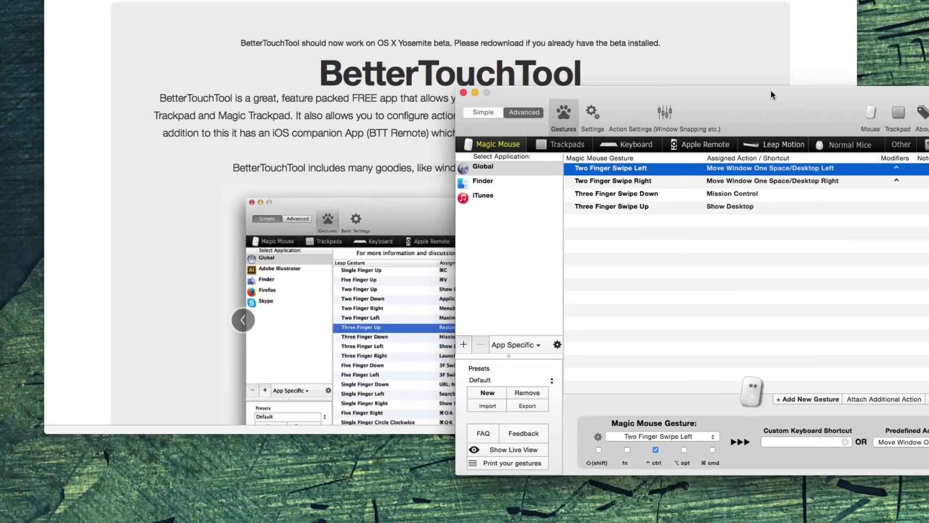
pyautogui.moveTo(771, 91); pyautogui.dragTo(1, 201)
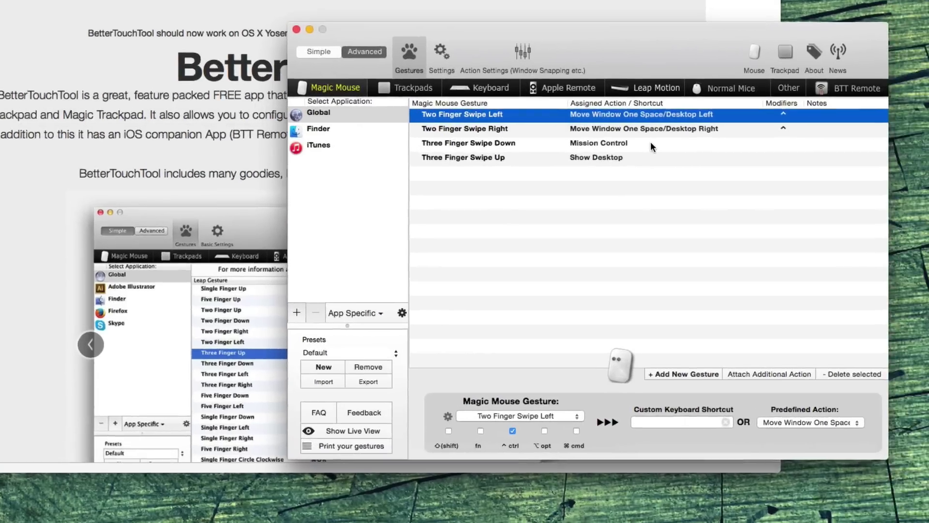
pyautogui.click(651, 145)
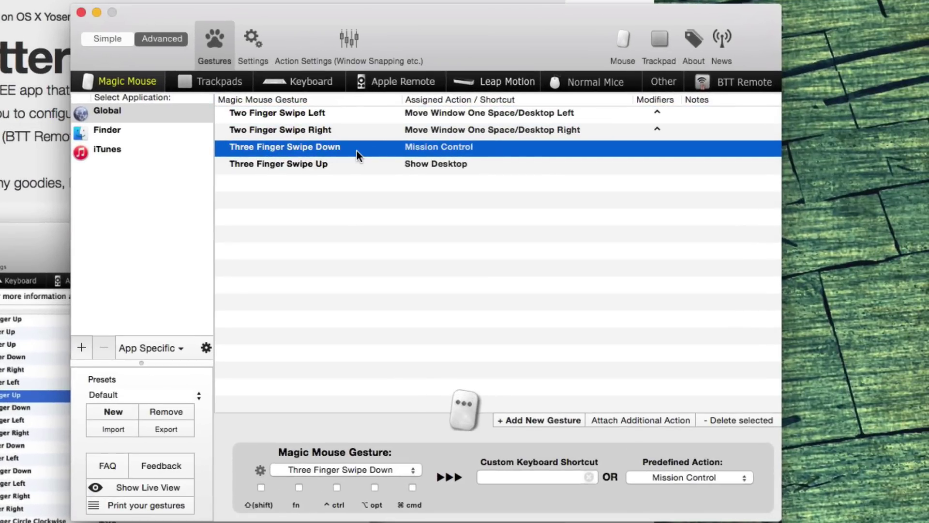
pyautogui.click(128, 111)
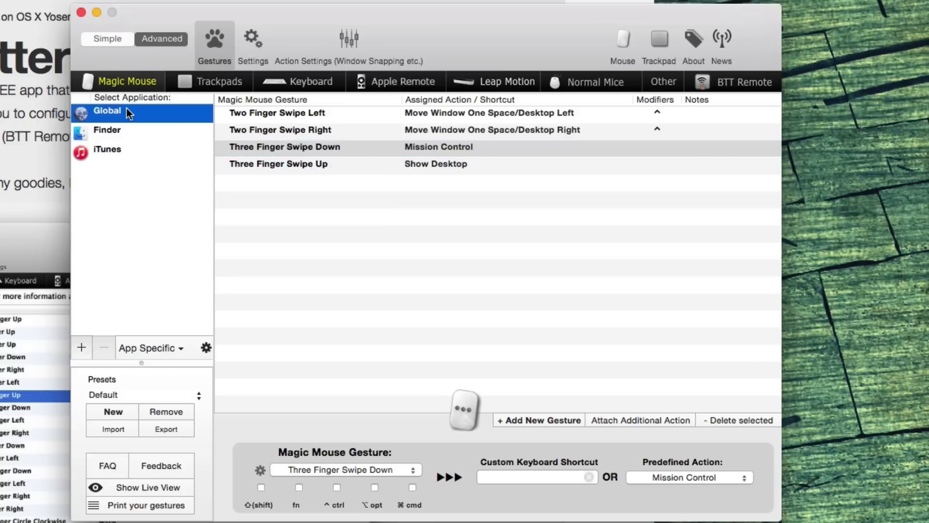
pyautogui.click(366, 146)
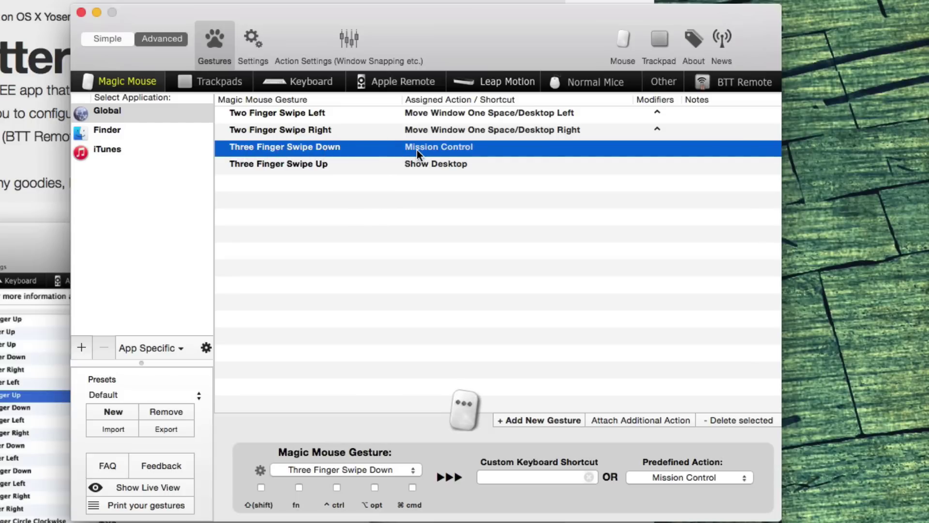
# Demonstrate Mission Control and Show Desktop, keeping Show Desktop as the swipe's predefined action
pyautogui.hotkey('ctrl', 'Up')
pyautogui.hotkey('ctrl', 'Up')
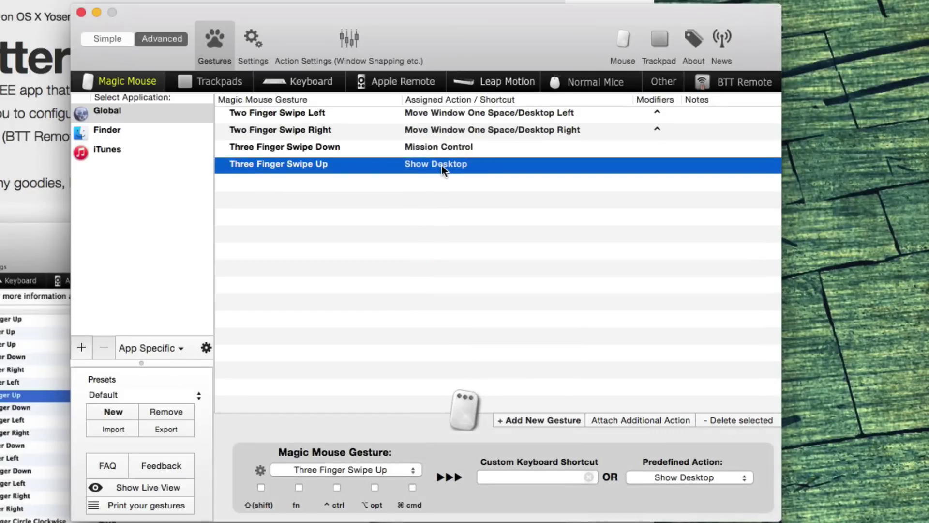
pyautogui.press('F11')
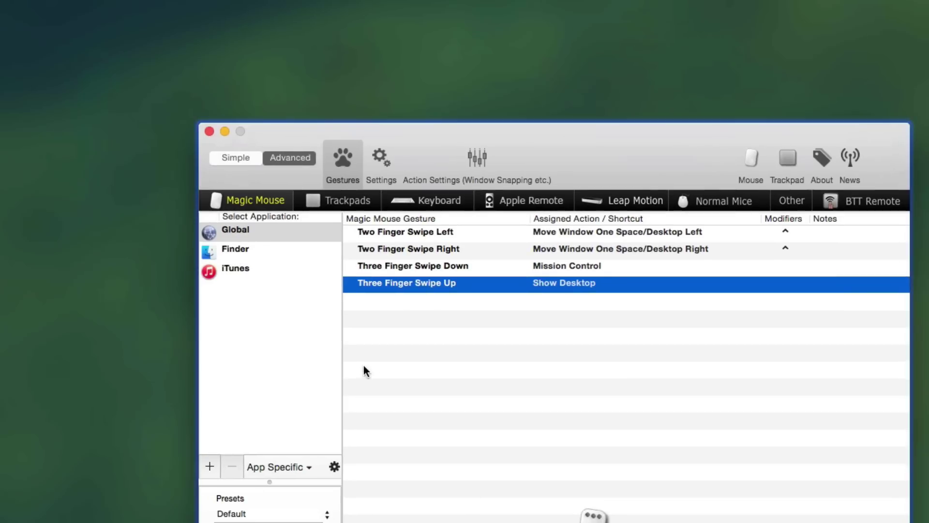
pyautogui.press('F11')
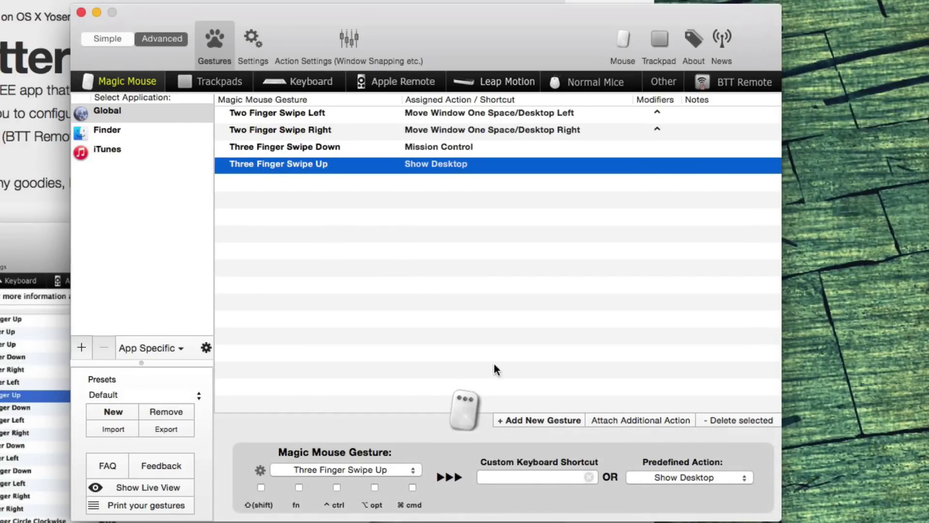
pyautogui.click(639, 477)
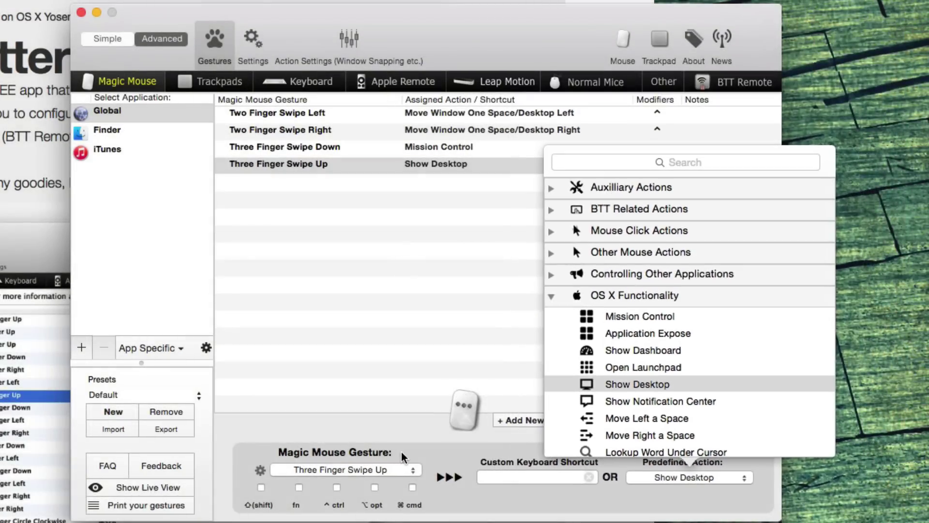
pyautogui.click(509, 476)
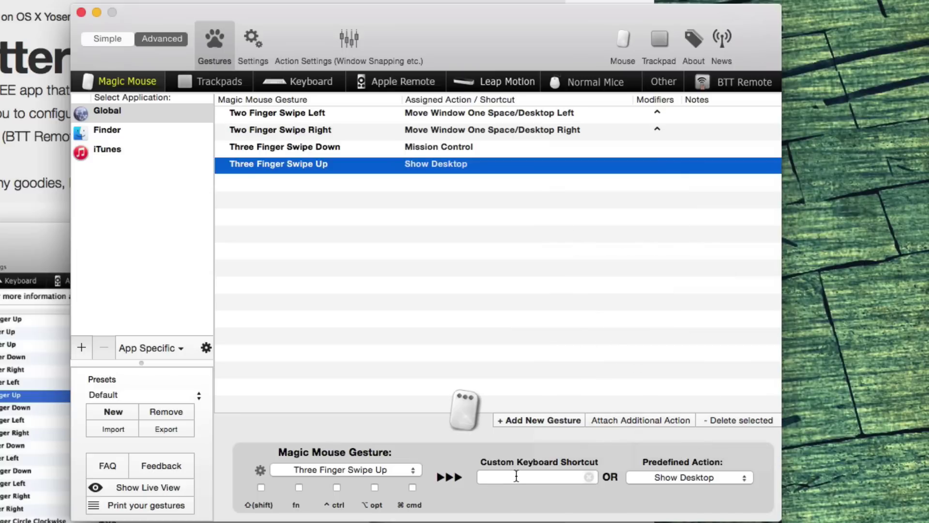